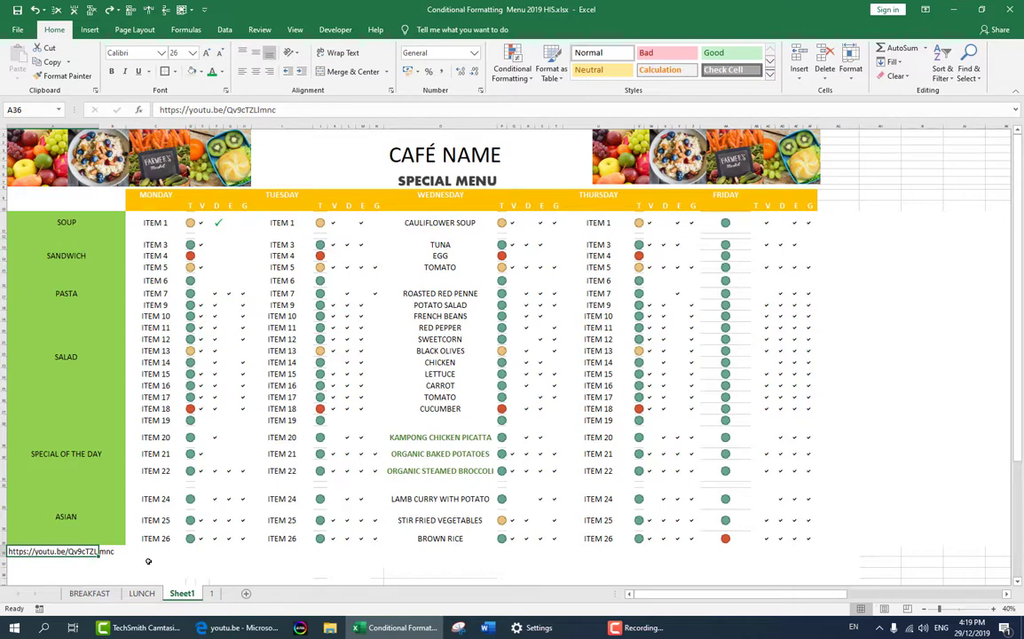
- Check which font is applied to the green tick in cell F11
{"action": "key", "text": "ctrl+c"}
{"action": "left_click", "coordinate": [253, 632]}
{"action": "left_click", "coordinate": [218, 224]}
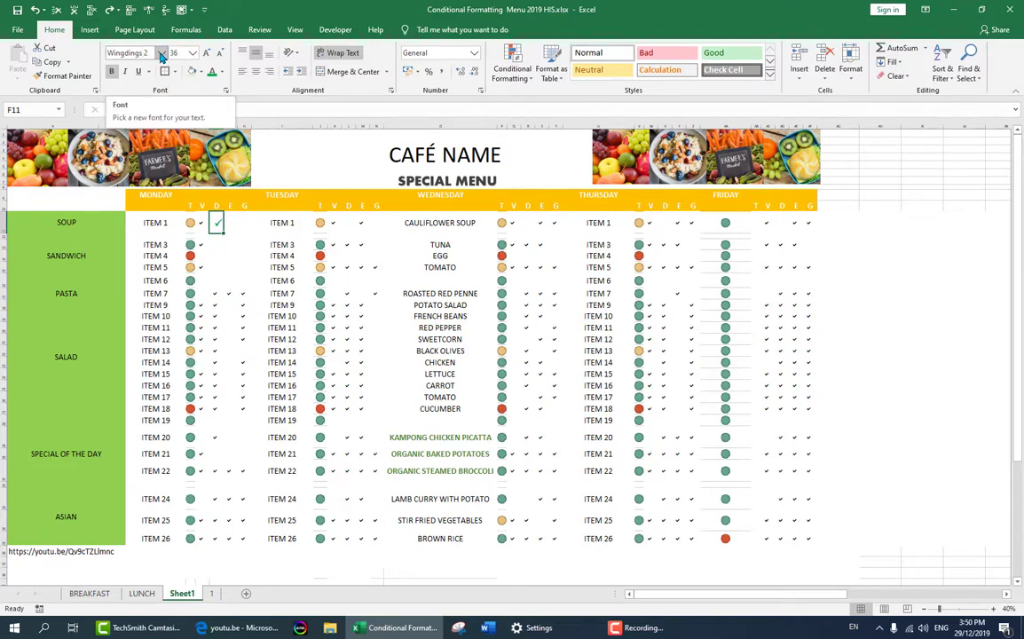
{"action": "left_click", "coordinate": [161, 54]}
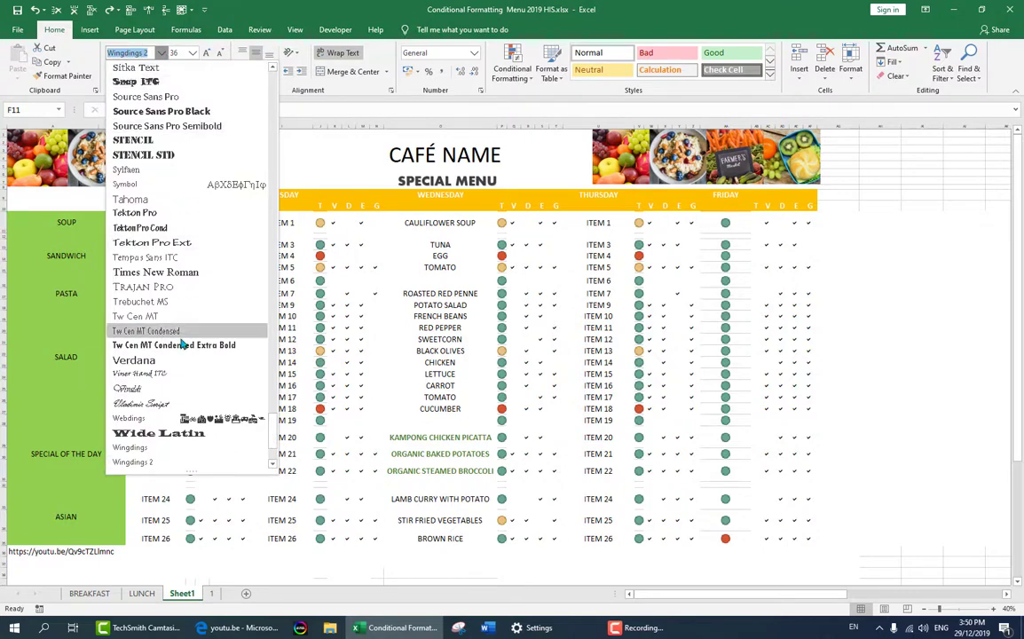
{"action": "left_click", "coordinate": [302, 401]}
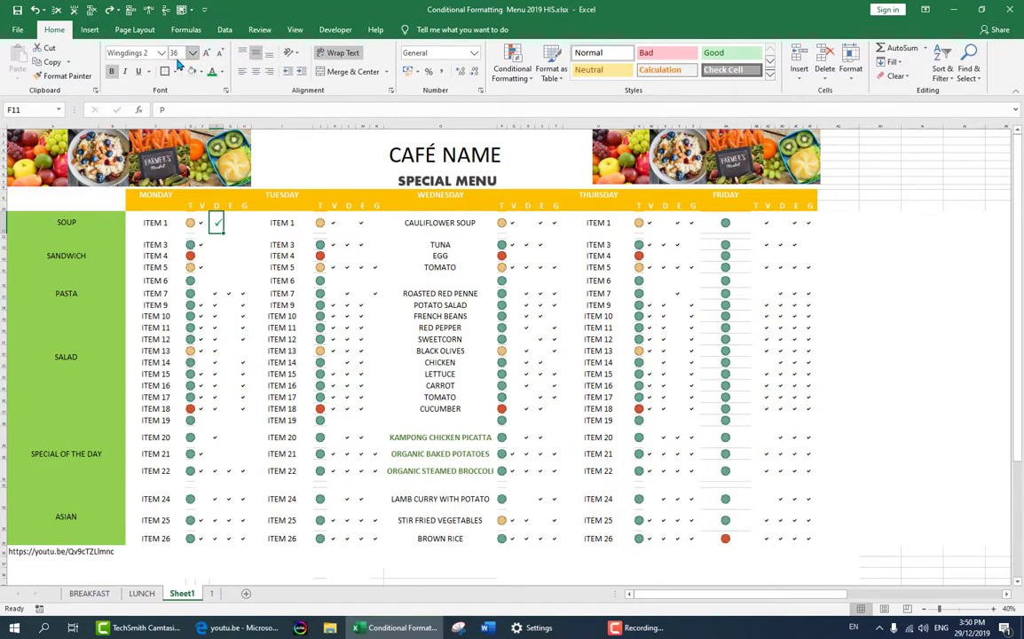
- Set the font of the tick in cell E11 to Wingdings 2
{"action": "left_click", "coordinate": [200, 225]}
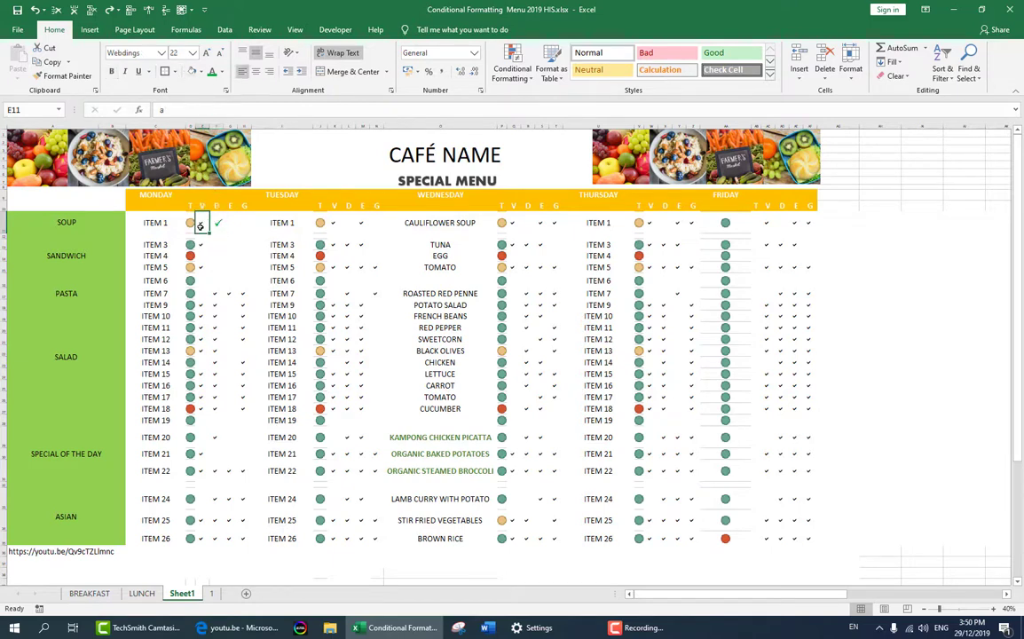
{"action": "left_click", "coordinate": [160, 52]}
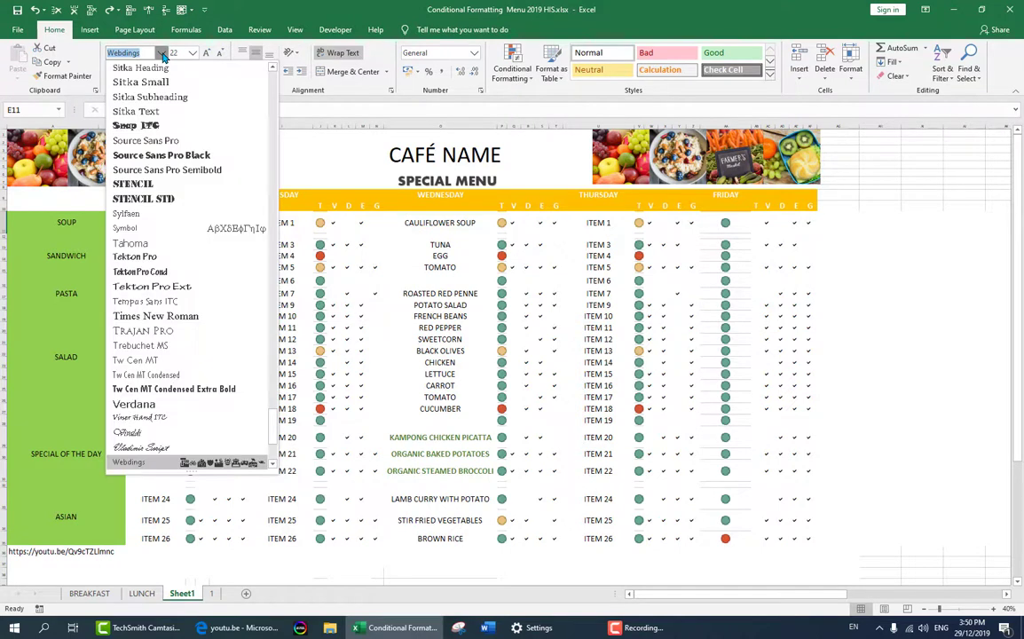
{"action": "scroll", "coordinate": [176, 398], "scroll_direction": "down", "scroll_amount": 4}
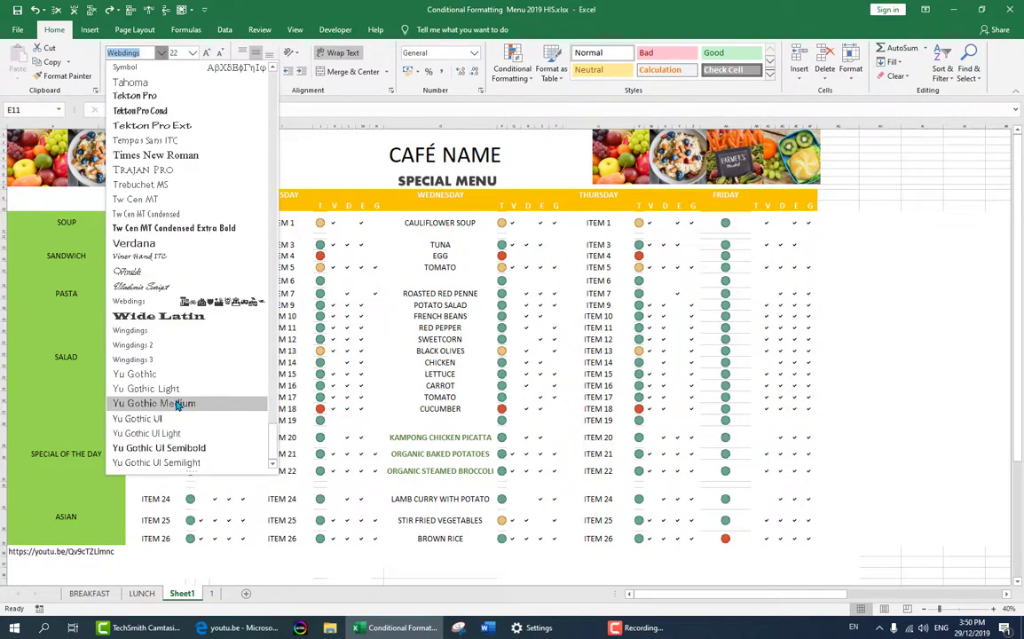
{"action": "left_click", "coordinate": [142, 346]}
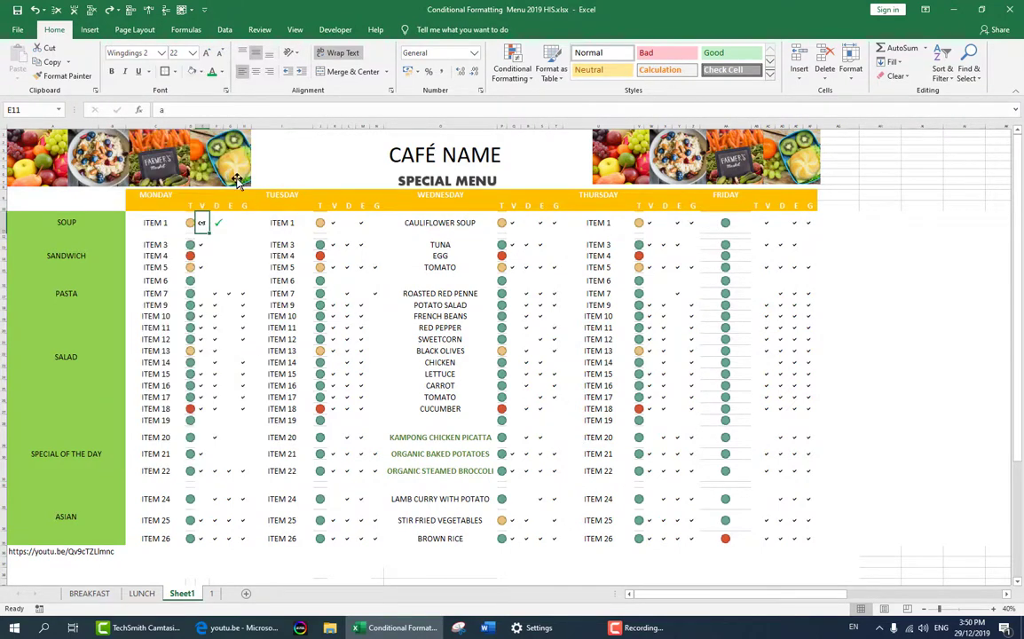
- Review E11's font, and compare the characters and fonts behind the ticks in cells E13 and F11
{"action": "left_click", "coordinate": [159, 51]}
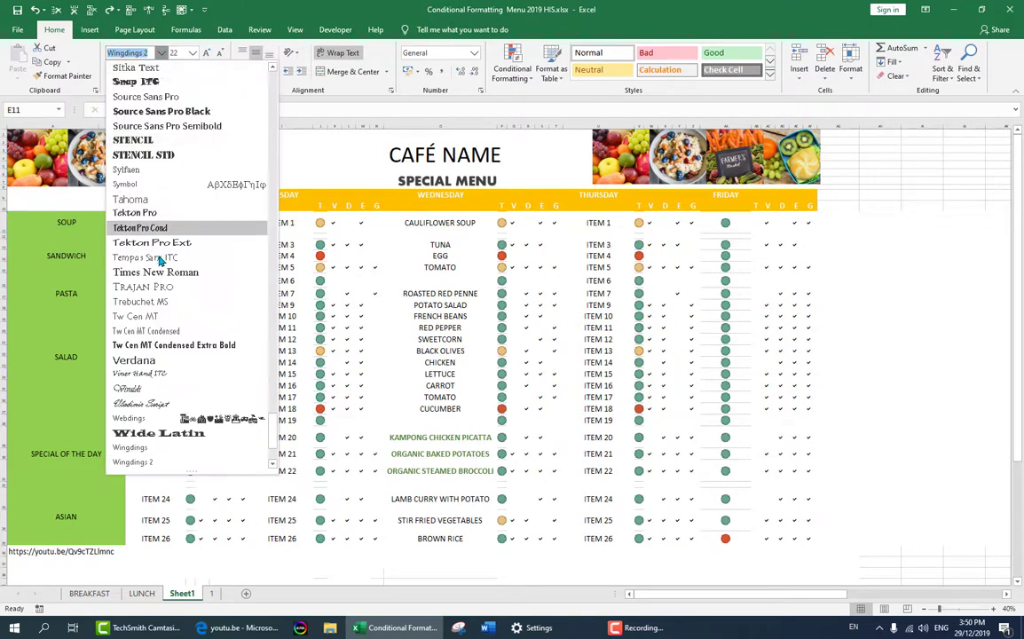
{"action": "left_click", "coordinate": [161, 53]}
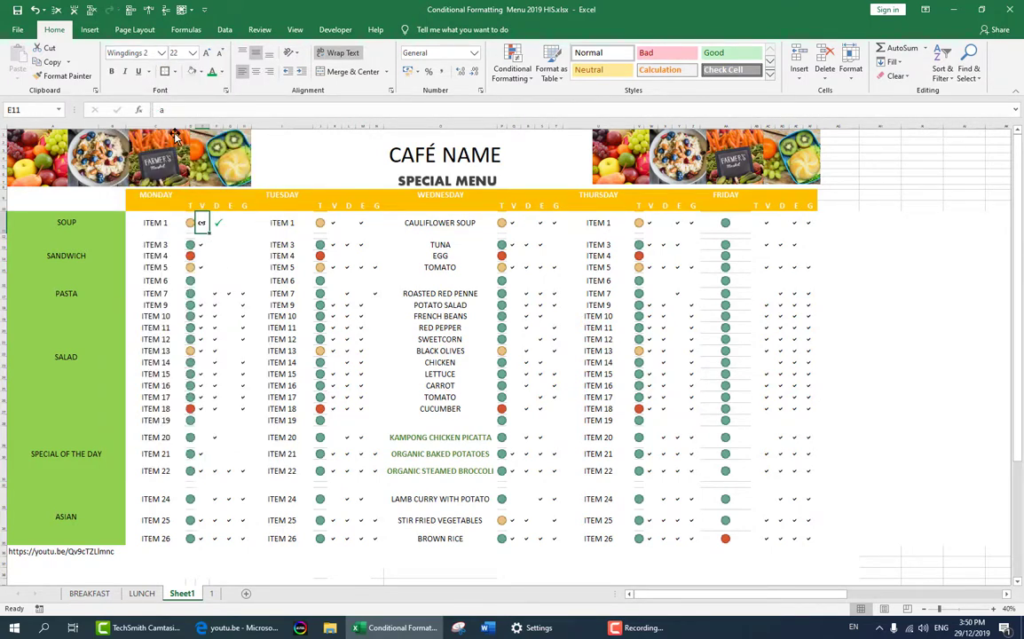
{"action": "left_click", "coordinate": [203, 245]}
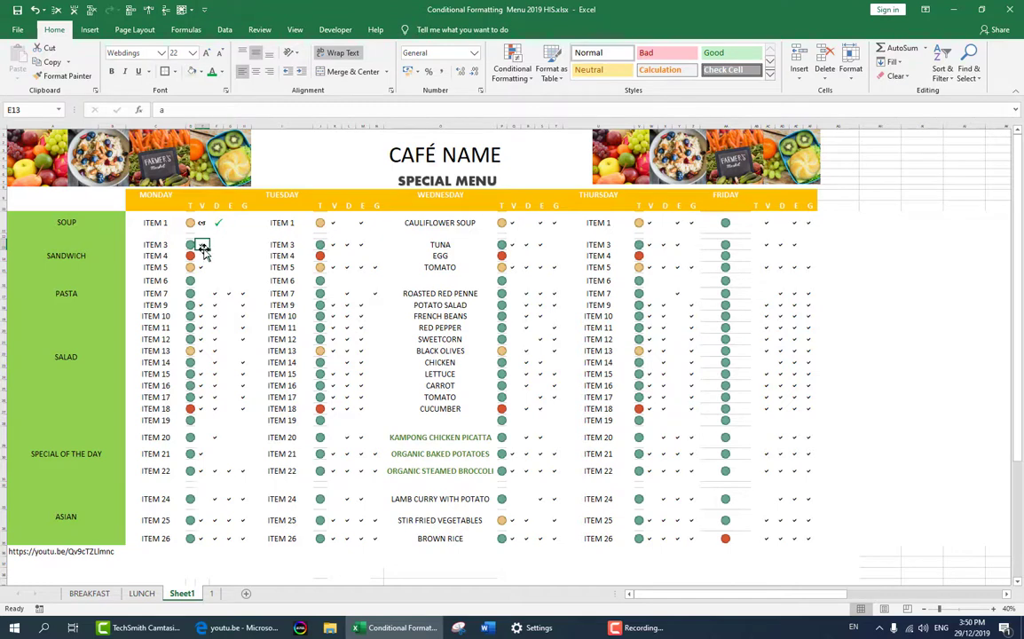
{"action": "left_click", "coordinate": [218, 223]}
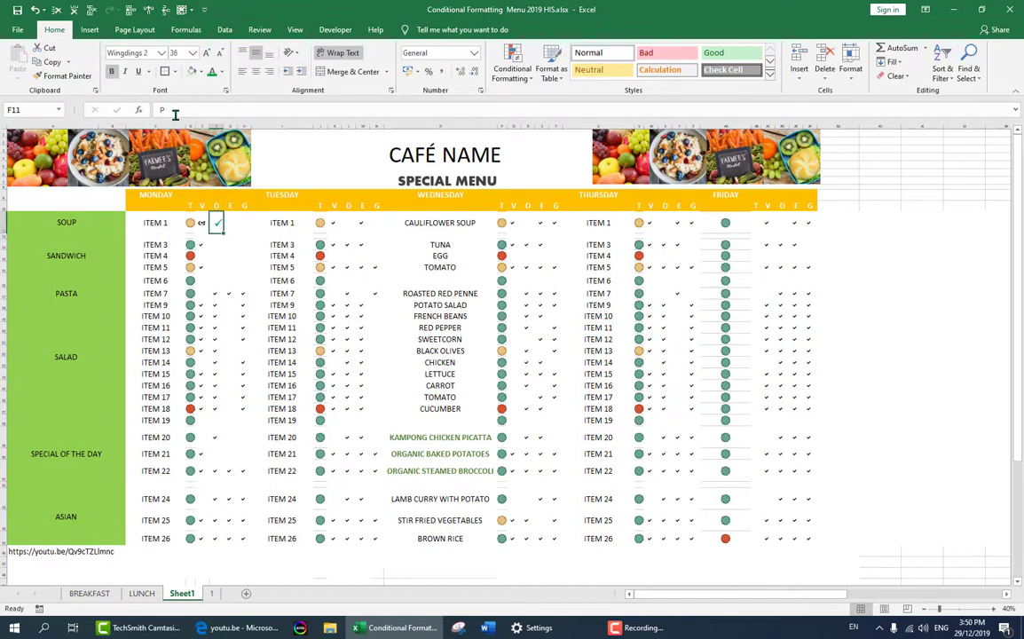
- Try a lowercase p in cell E11 and compare its symbol with the tick in F11
{"action": "left_click", "coordinate": [200, 224]}
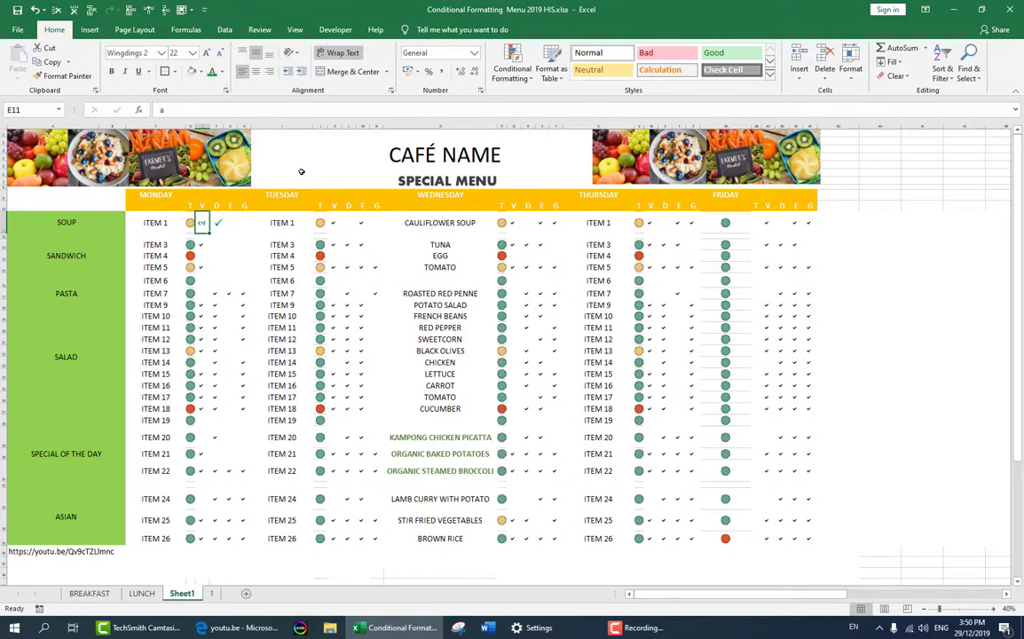
{"action": "type", "text": "p"}
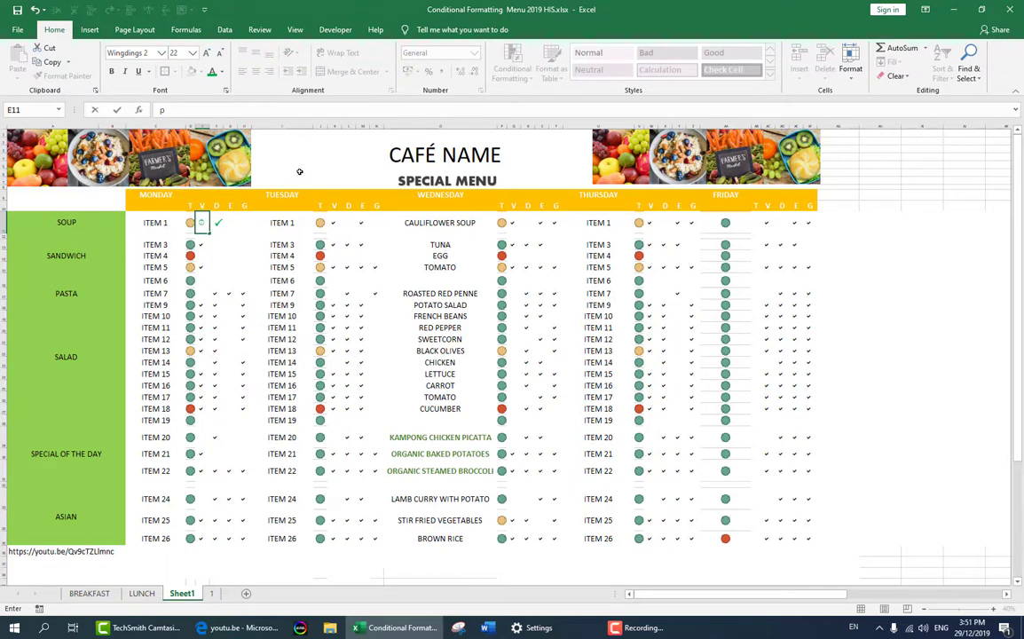
{"action": "left_click", "coordinate": [217, 225]}
{"action": "left_click", "coordinate": [205, 225]}
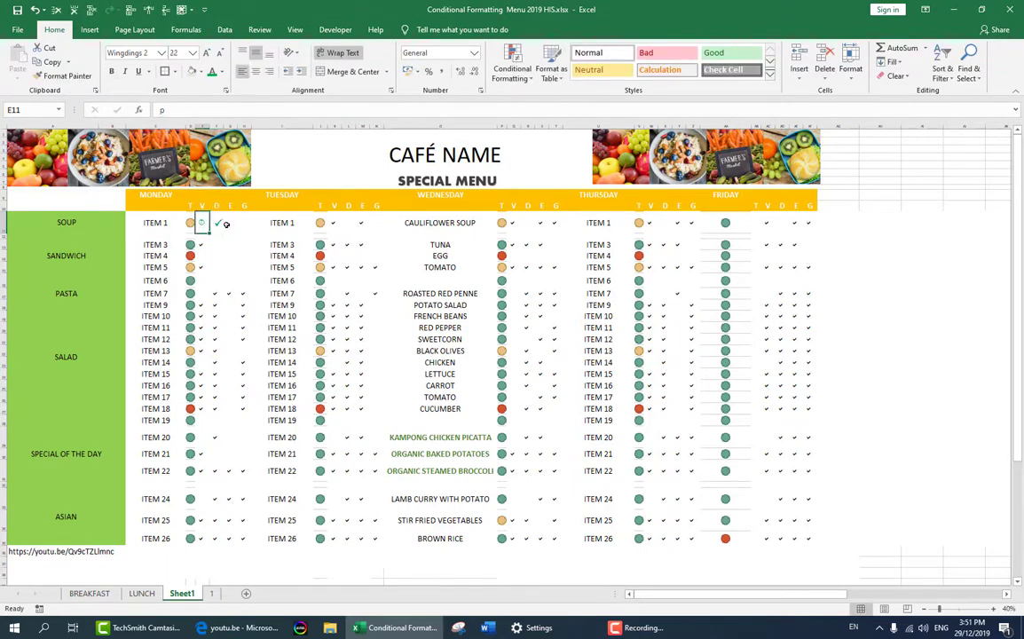
{"action": "left_click", "coordinate": [227, 224]}
- Enter a capital P in cell E11 to produce a Wingdings 2 tick
{"action": "left_click", "coordinate": [204, 225]}
{"action": "type", "text": "P"}
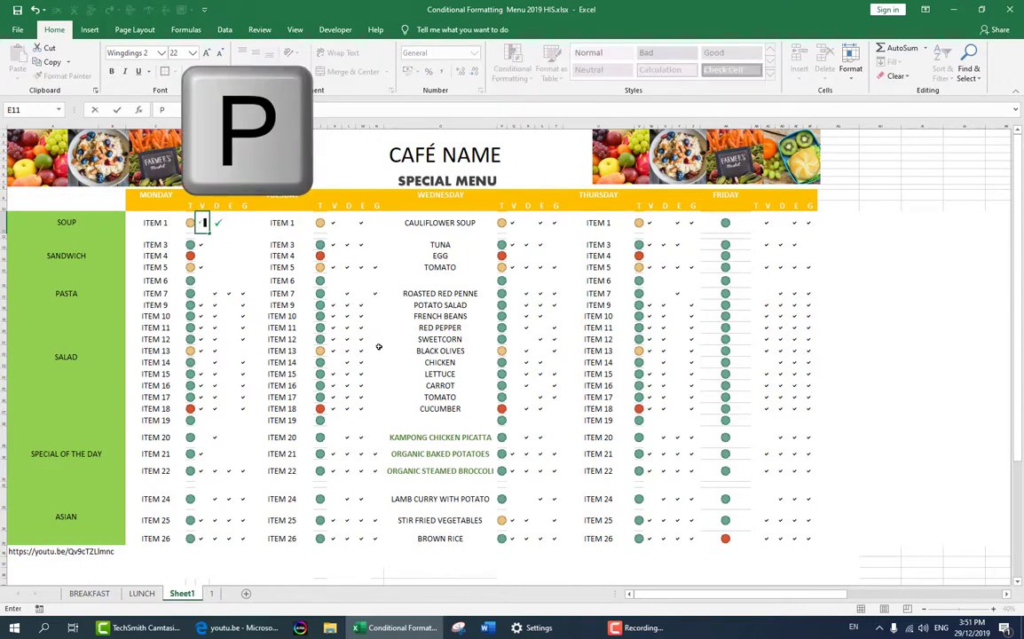
{"action": "left_click", "coordinate": [276, 267]}
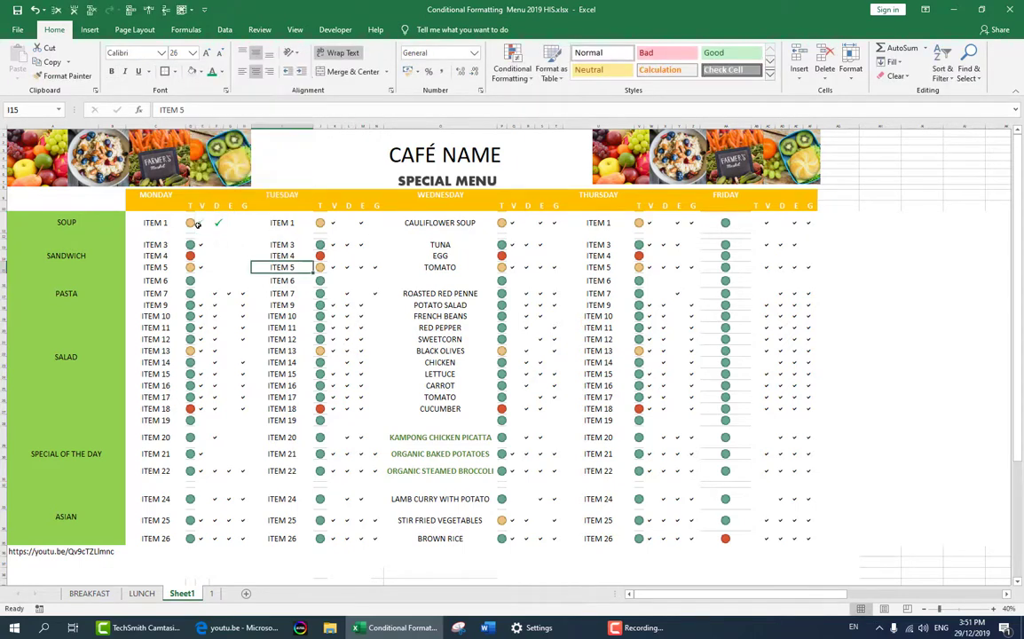
{"action": "left_click", "coordinate": [197, 225]}
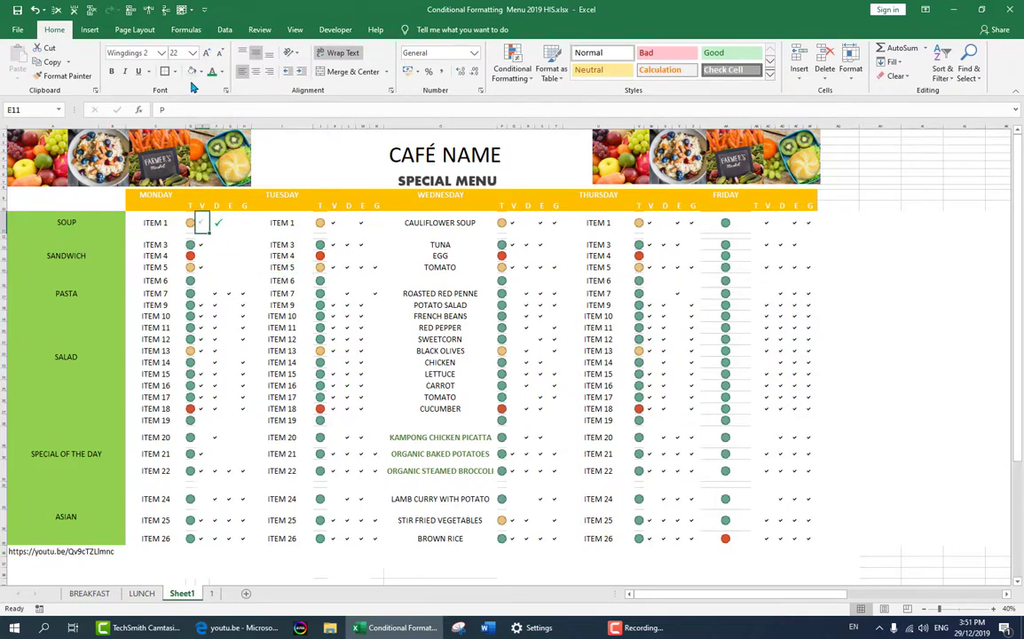
{"action": "type", "text": "P"}
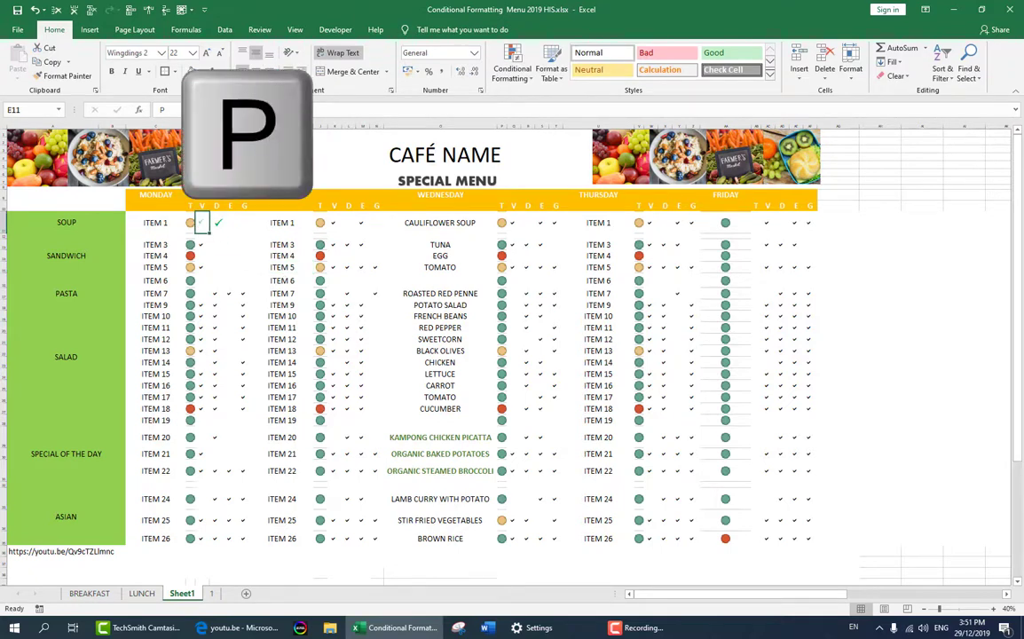
- Make the tick in cell E11 bold at font size 36
{"action": "left_click", "coordinate": [192, 53]}
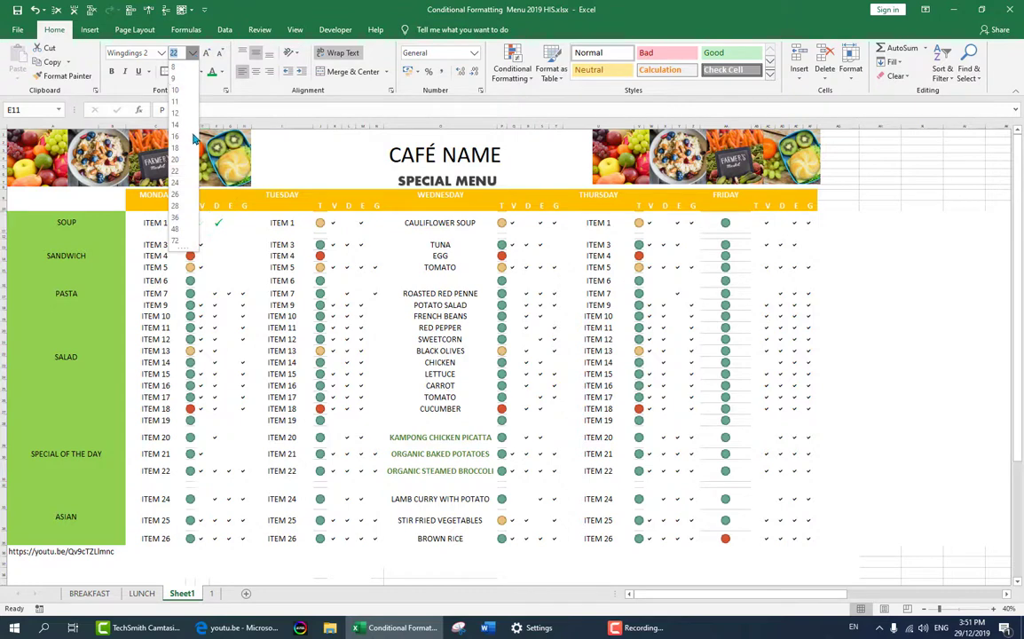
{"action": "left_click", "coordinate": [177, 220]}
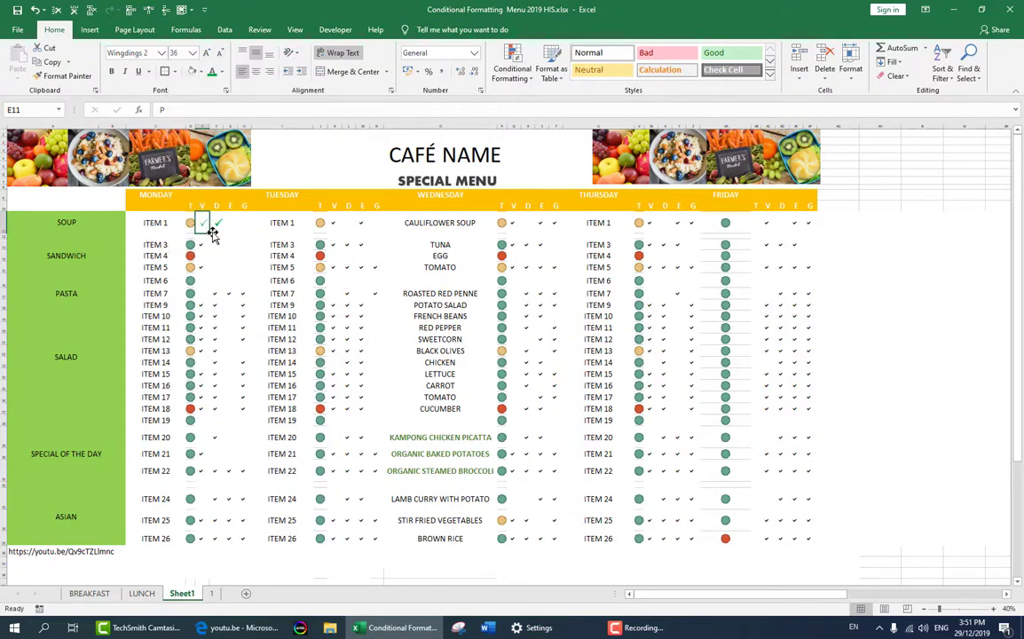
{"action": "key", "text": "ctrl+b"}
- Enter a capital P in cell E15 and try to switch its font to Wingdings 2 while still editing
{"action": "left_click", "coordinate": [201, 267]}
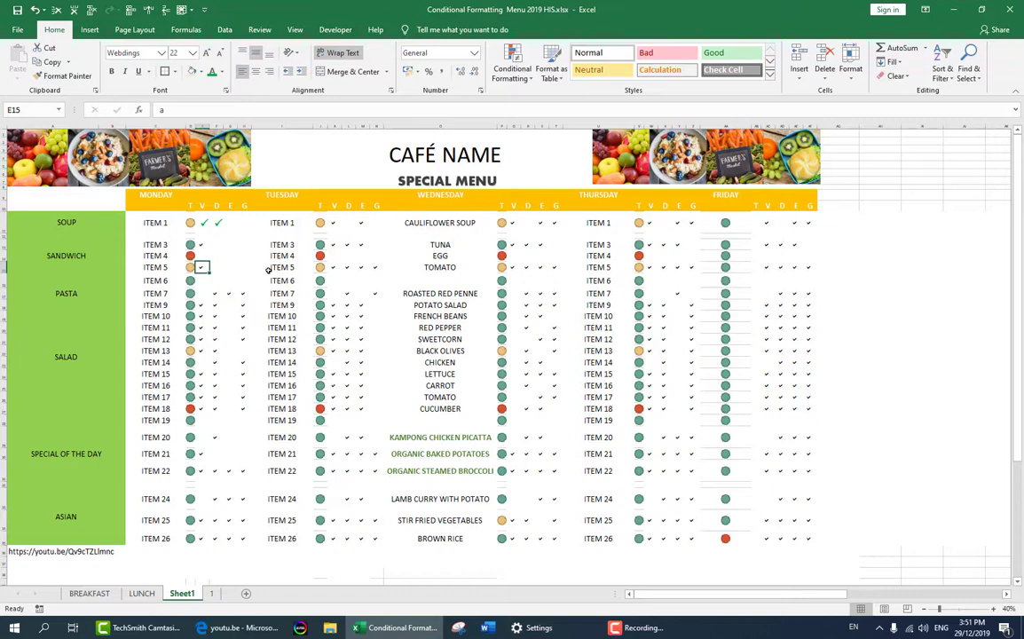
{"action": "key", "text": "Caps_Lock"}
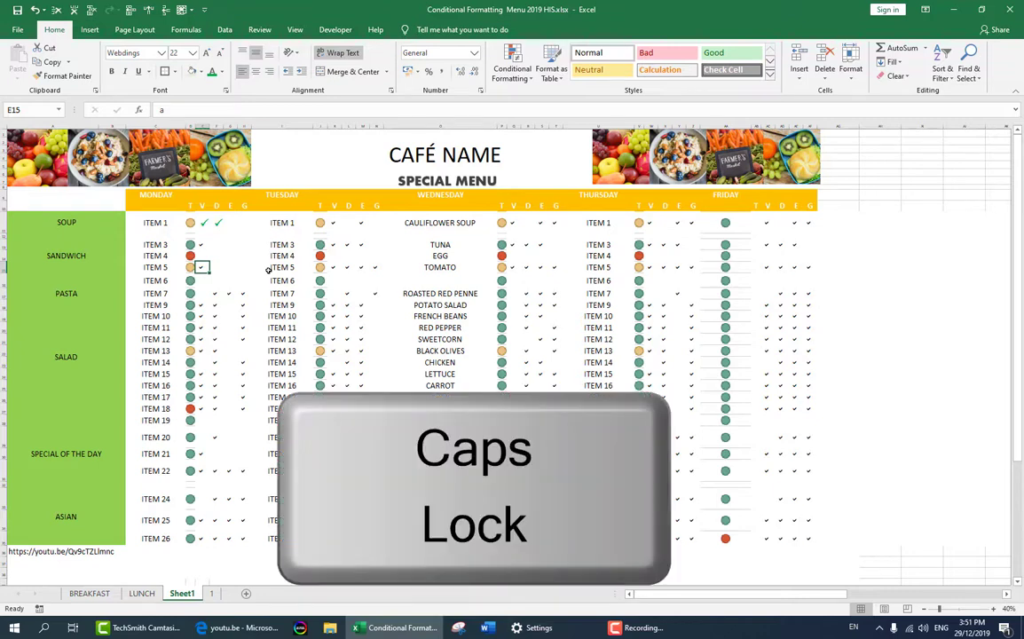
{"action": "key", "text": "shift+p"}
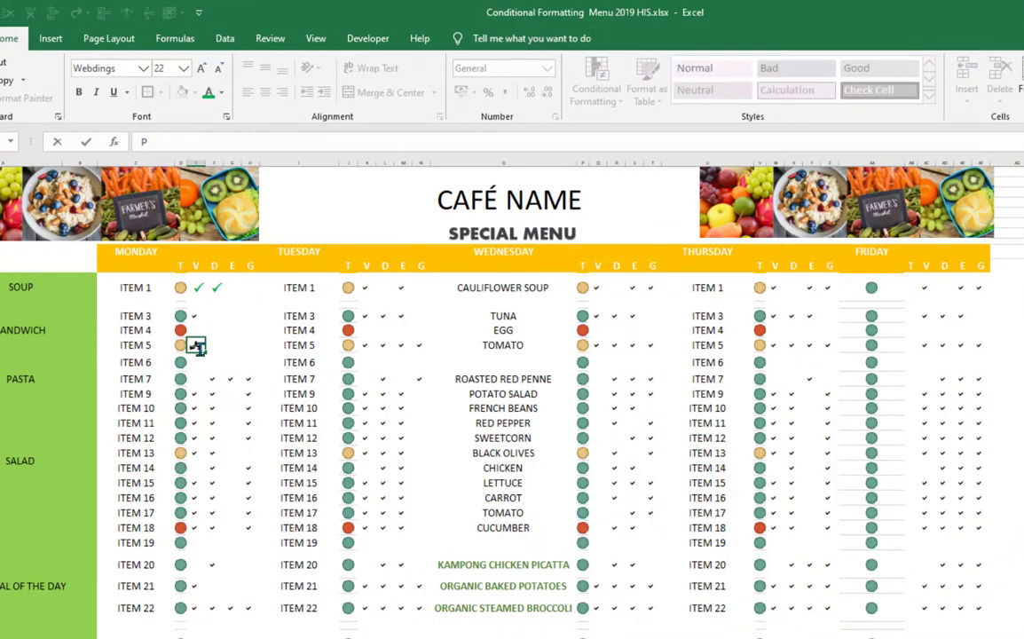
{"action": "left_click", "coordinate": [143, 68]}
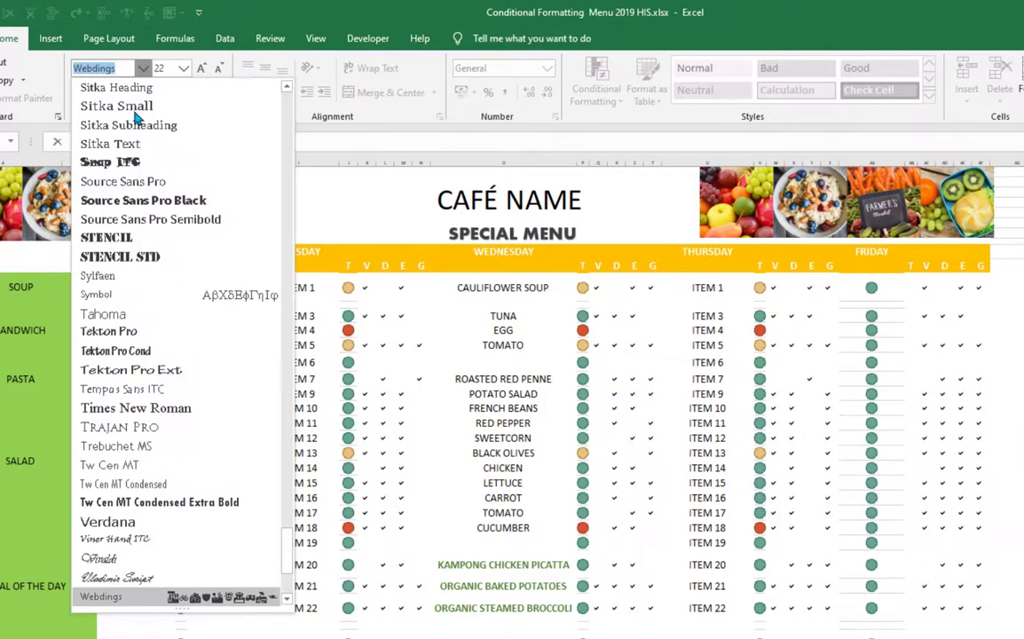
{"action": "scroll", "coordinate": [142, 525], "scroll_direction": "down", "scroll_amount": 4}
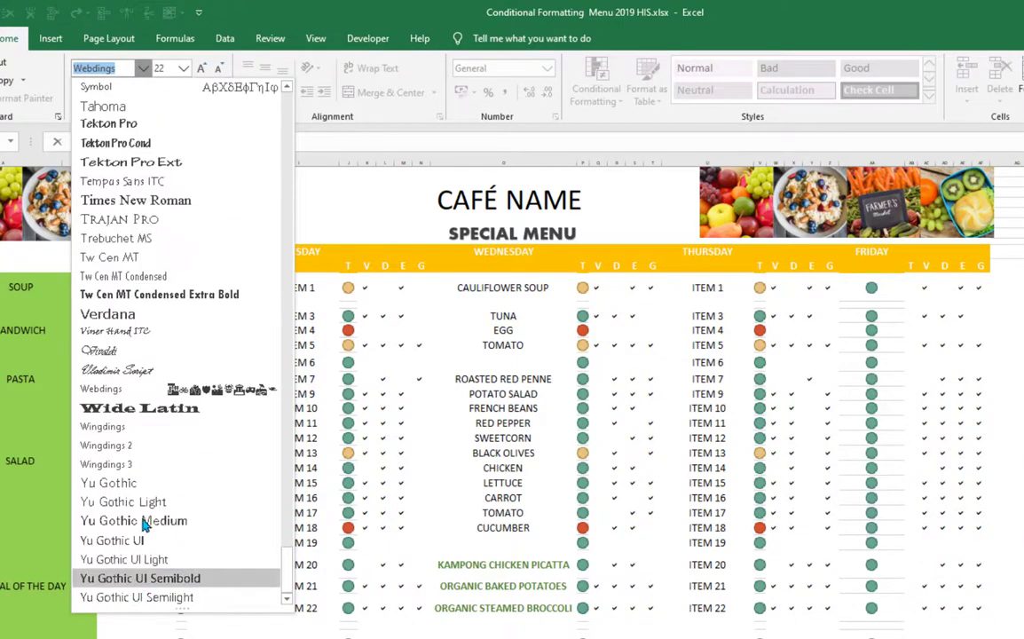
{"action": "left_click", "coordinate": [125, 448]}
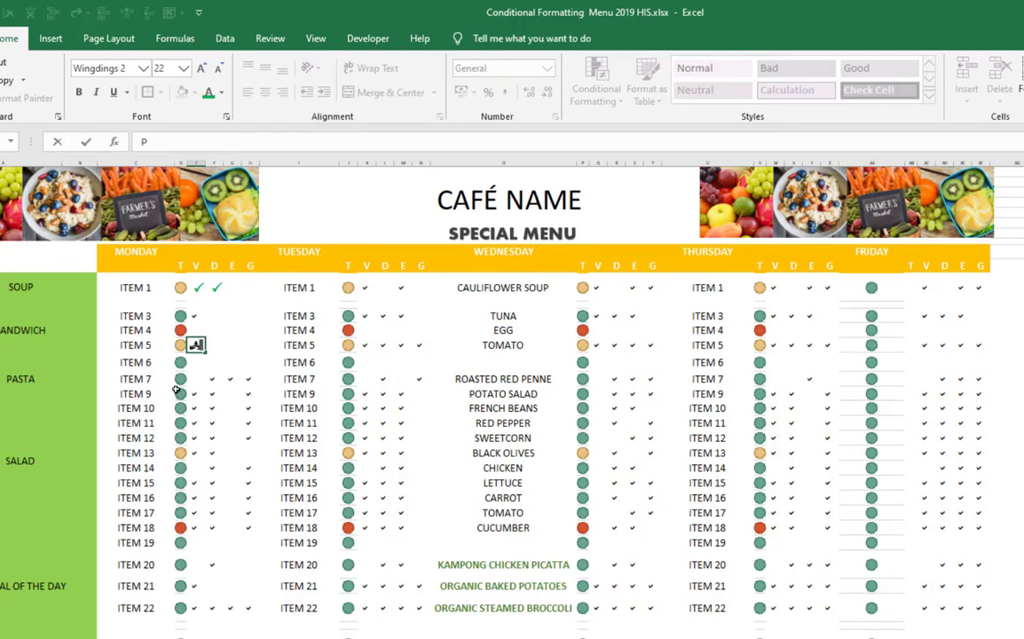
{"action": "left_click", "coordinate": [215, 350]}
{"action": "left_click", "coordinate": [195, 347]}
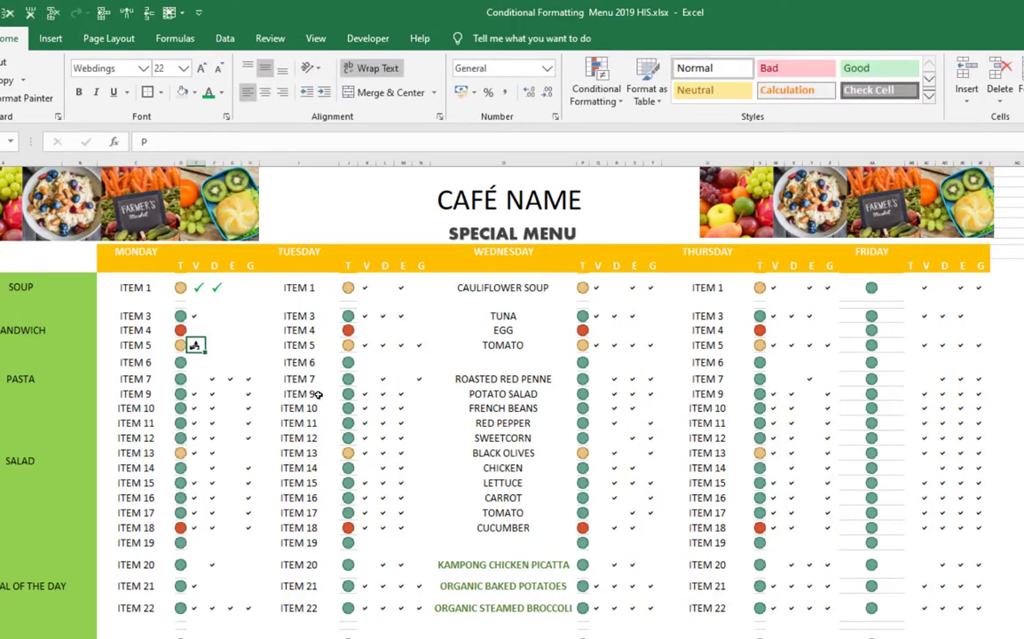
- Replace the content of cell E15 with a lowercase p
{"action": "key", "text": "F2"}
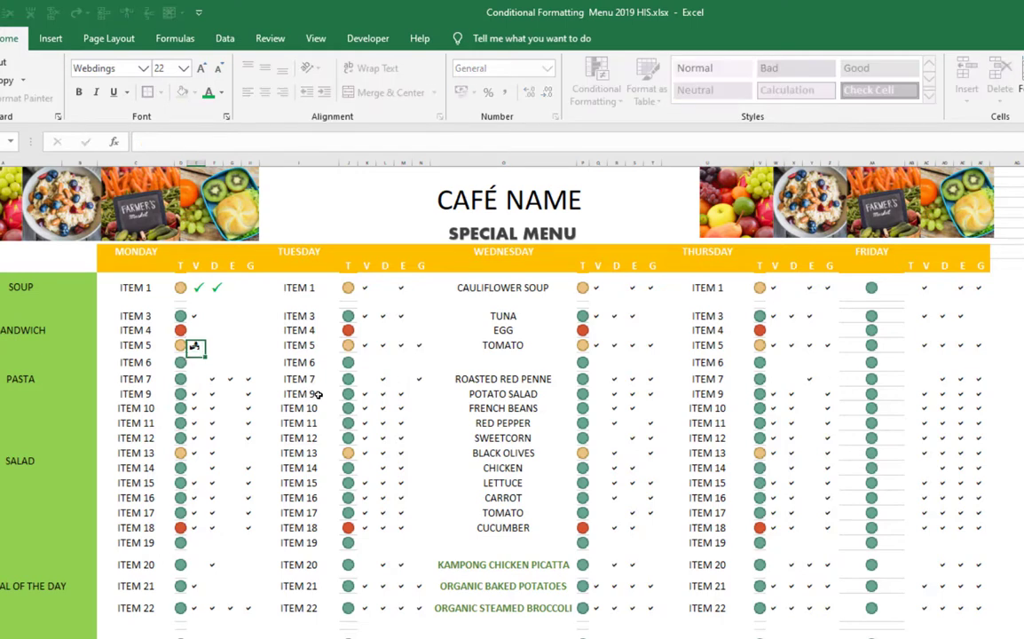
{"action": "key", "text": "Return"}
{"action": "key", "text": "Up"}
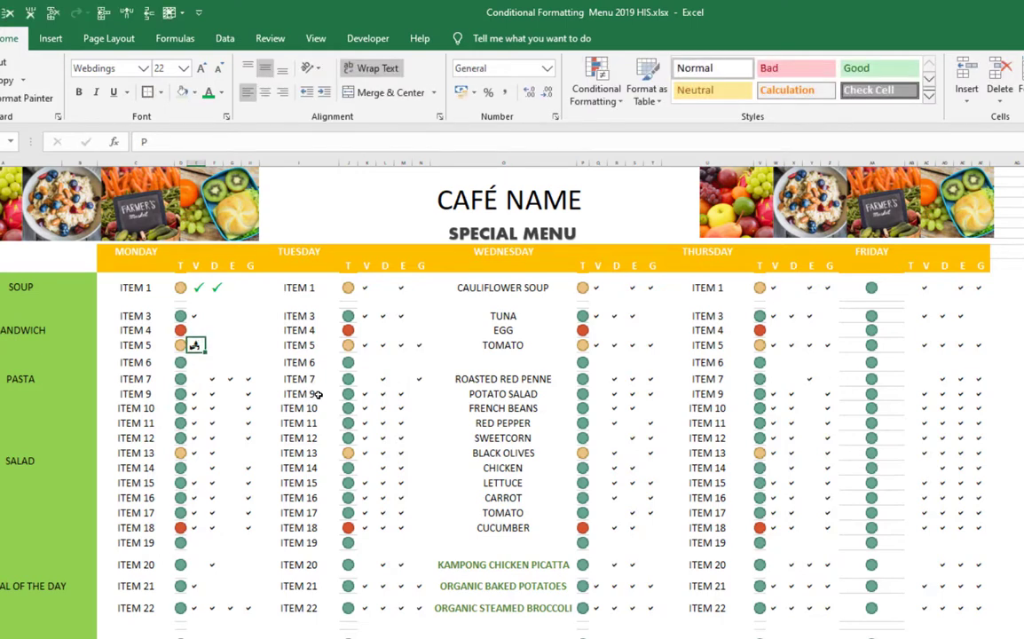
{"action": "type", "text": "p"}
{"action": "key", "text": "Return"}
- Clear cell E13, set its font to Wingdings 2 and enter a capital P as the tick
{"action": "key", "text": "Up"}
{"action": "key", "text": "Up"}
{"action": "key", "text": "Up"}
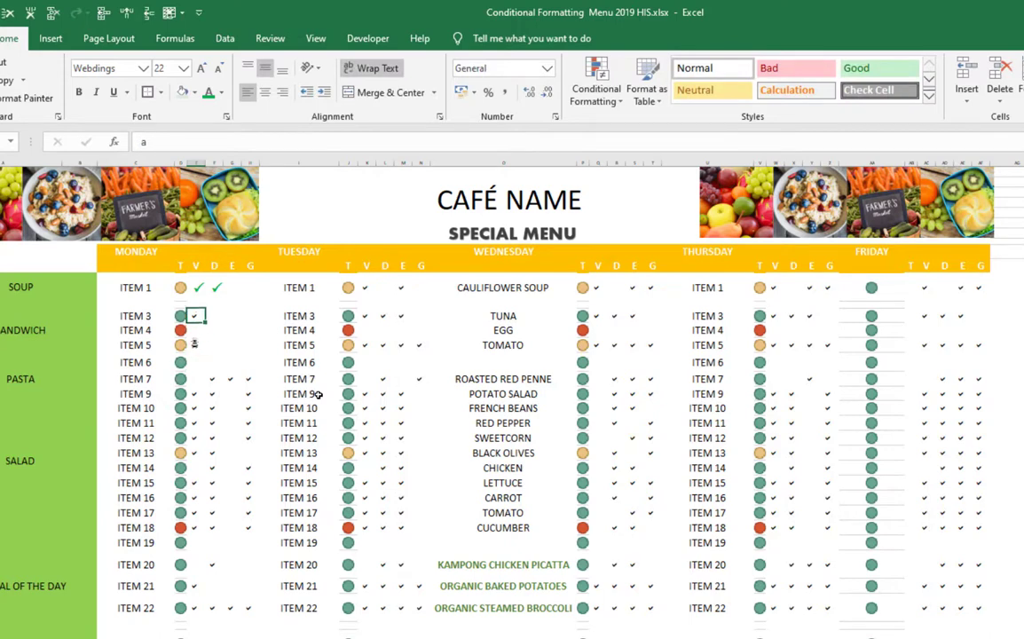
{"action": "type", "text": "P"}
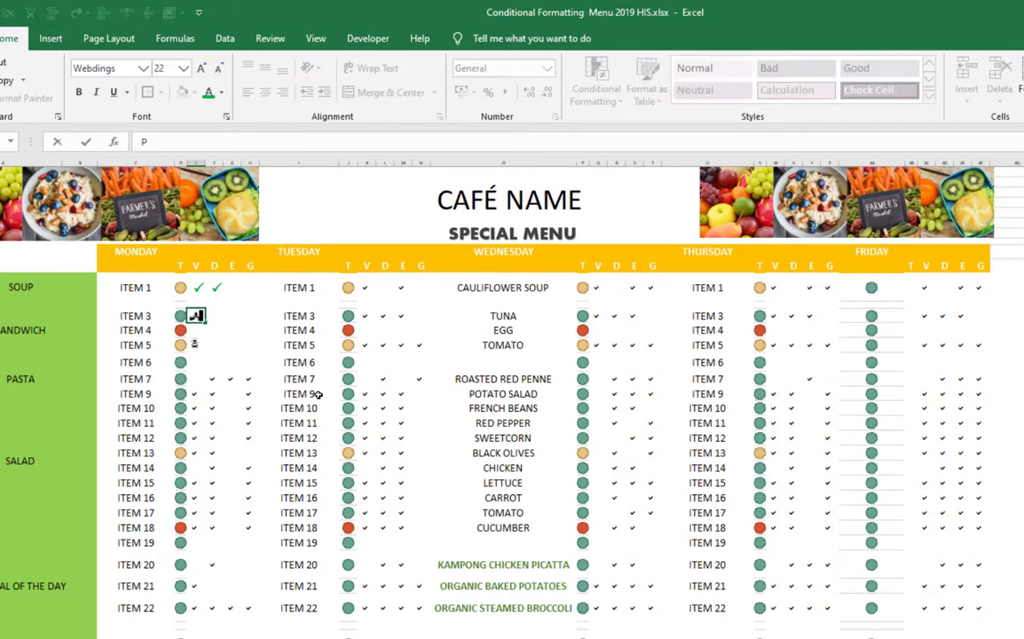
{"action": "key", "text": "BackSpace"}
{"action": "left_click", "coordinate": [143, 69]}
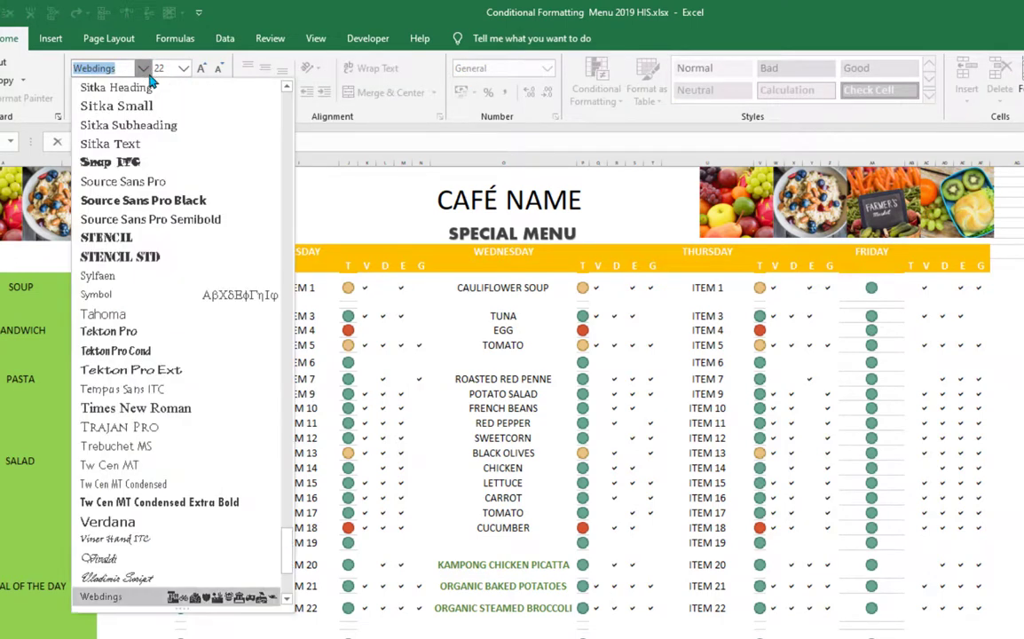
{"action": "scroll", "coordinate": [142, 532], "scroll_direction": "down", "scroll_amount": 4}
{"action": "left_click", "coordinate": [129, 426]}
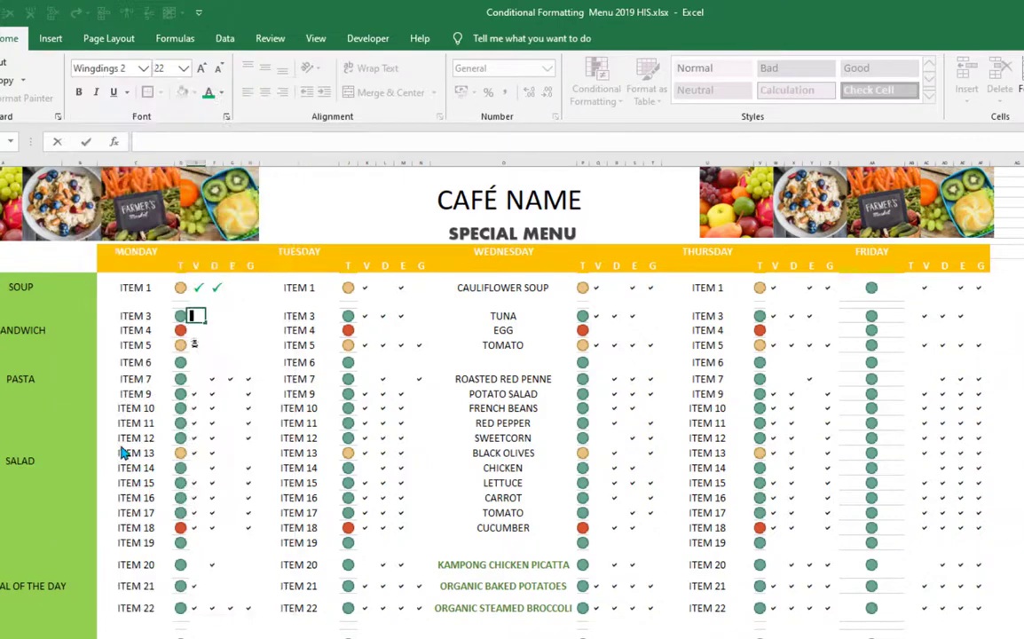
{"action": "type", "text": "P"}
{"action": "key", "text": "Return"}
- Set the font of cell E15 to Wingdings 2 and replace its content with a capital P
{"action": "key", "text": "Down"}
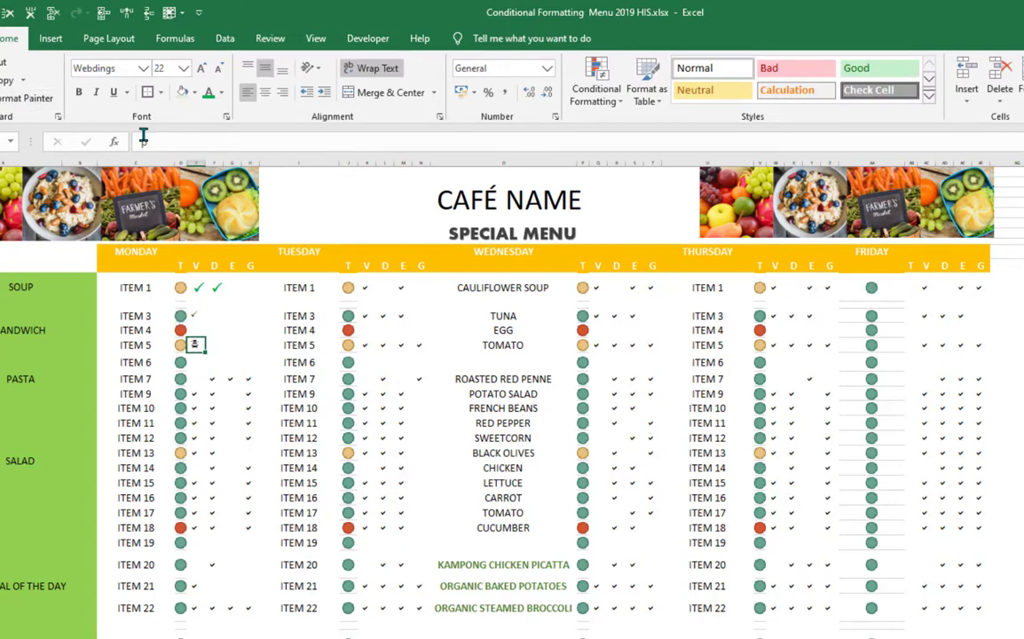
{"action": "left_click", "coordinate": [143, 69]}
{"action": "scroll", "coordinate": [128, 443], "scroll_direction": "down", "scroll_amount": 4}
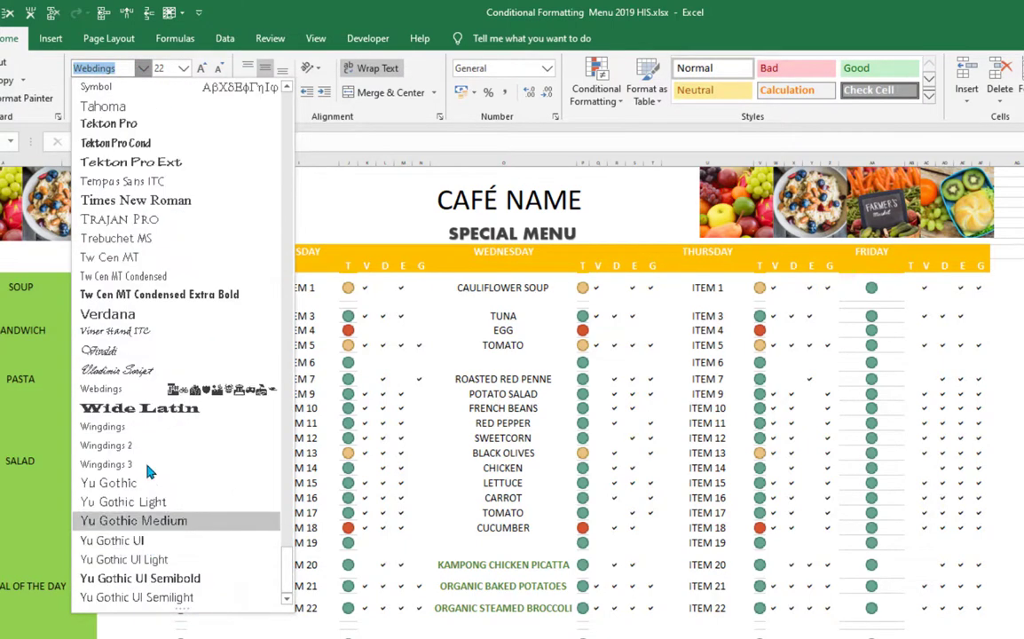
{"action": "left_click", "coordinate": [124, 445]}
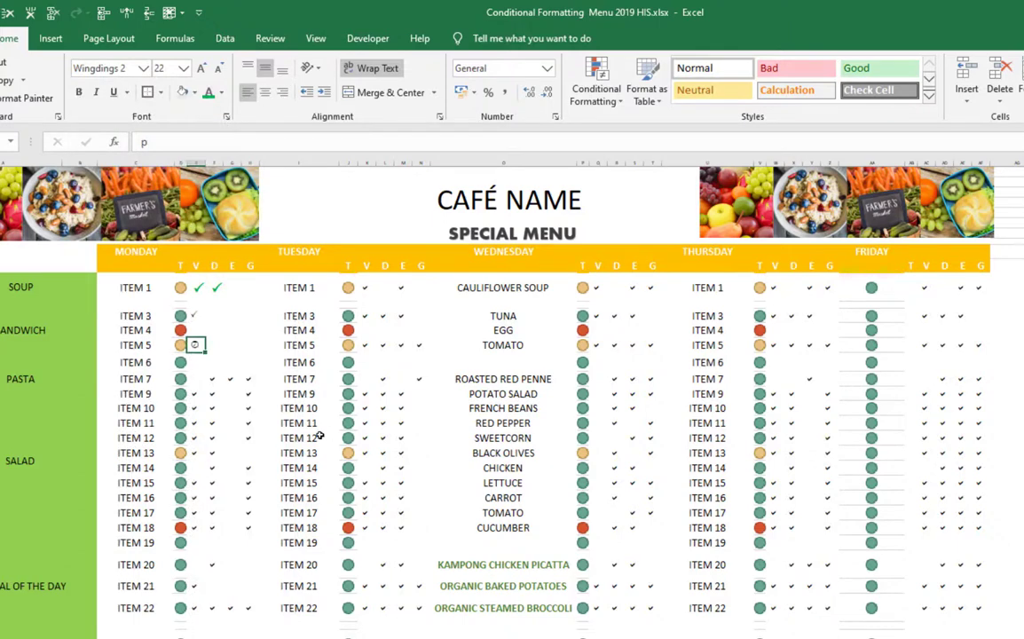
{"action": "type", "text": "P"}
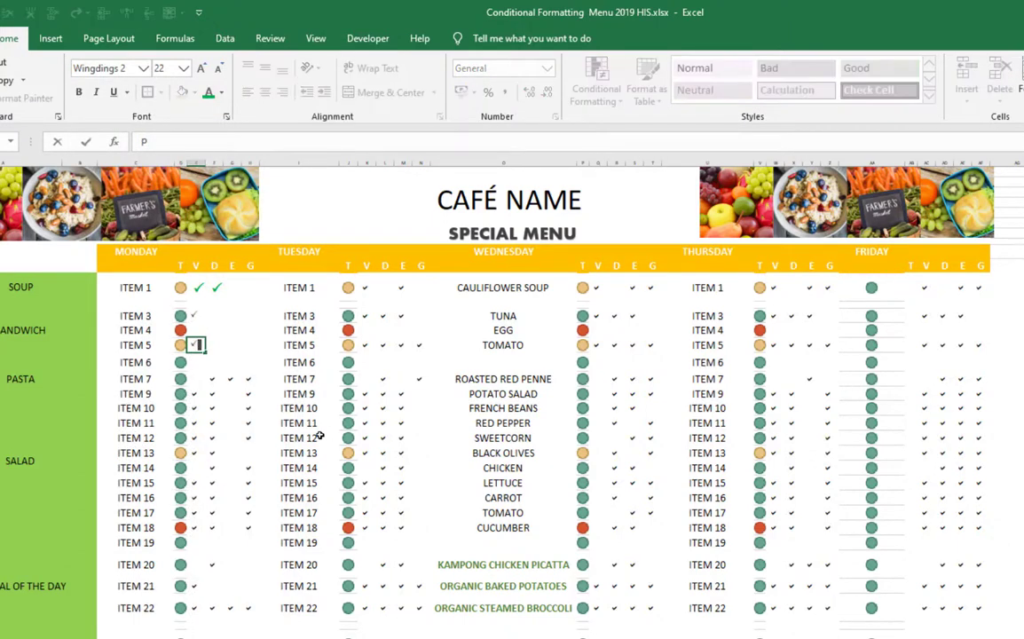
{"action": "key", "text": "Return"}
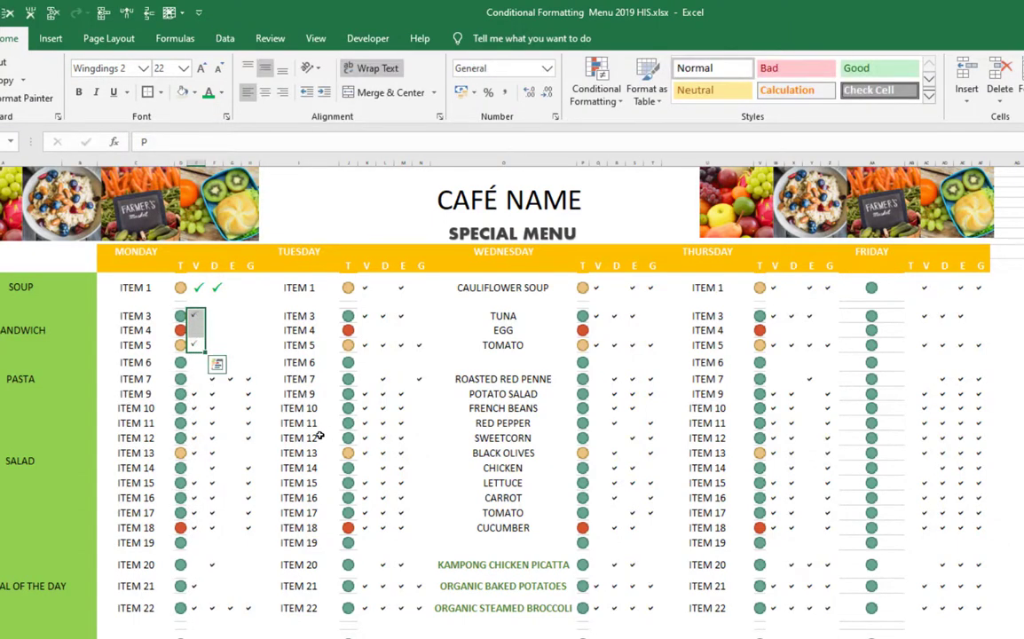
- Make the ticks in cells E13 to E15 bold at font size 36
{"action": "left_click", "coordinate": [184, 68]}
{"action": "left_click", "coordinate": [161, 281]}
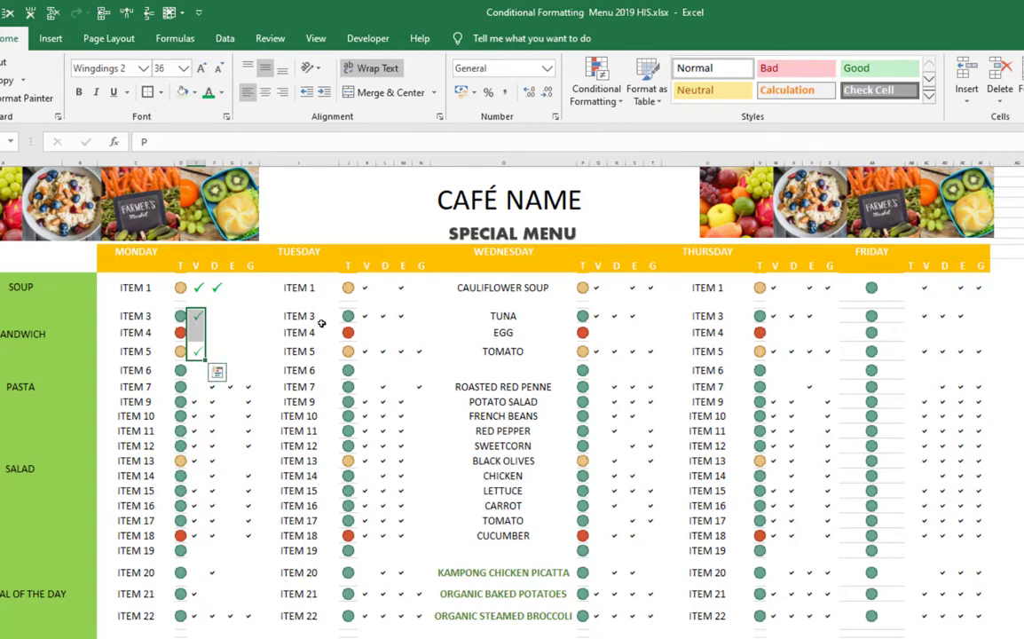
{"action": "left_click", "coordinate": [183, 69]}
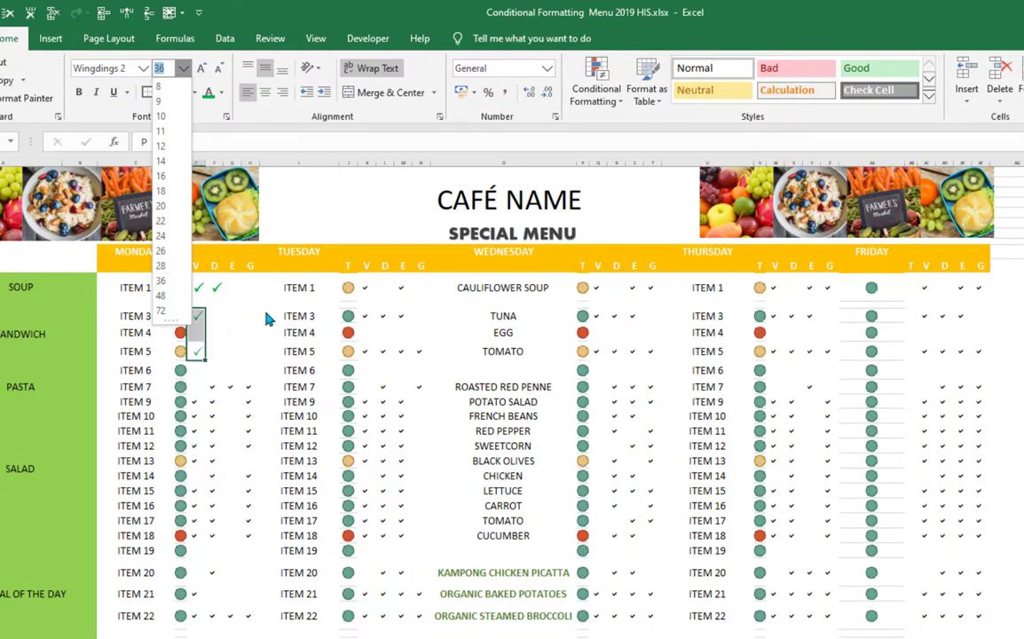
{"action": "key", "text": "Escape"}
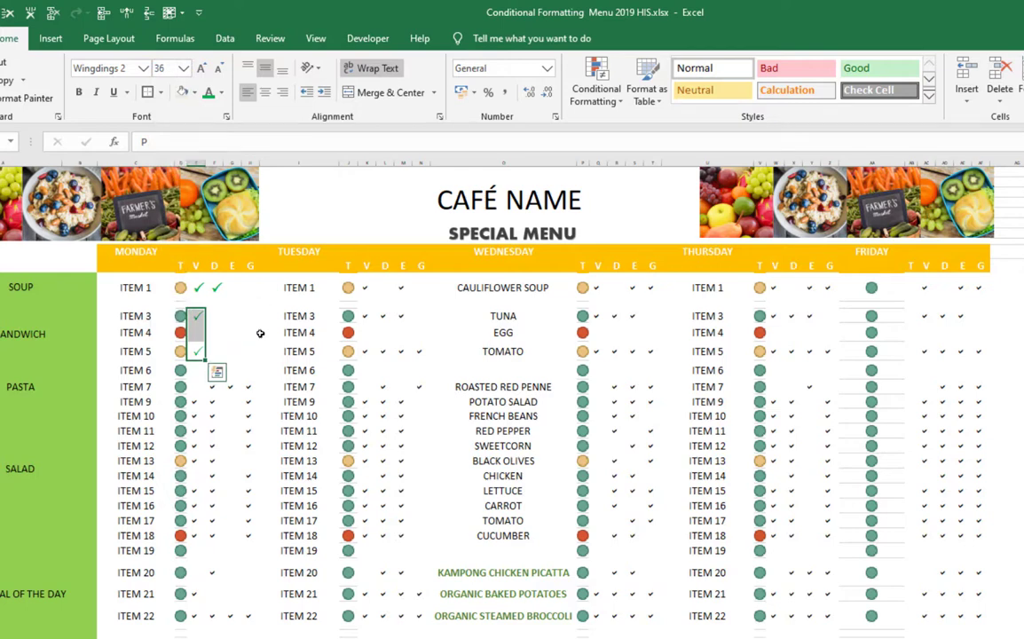
{"action": "key", "text": "ctrl+b"}
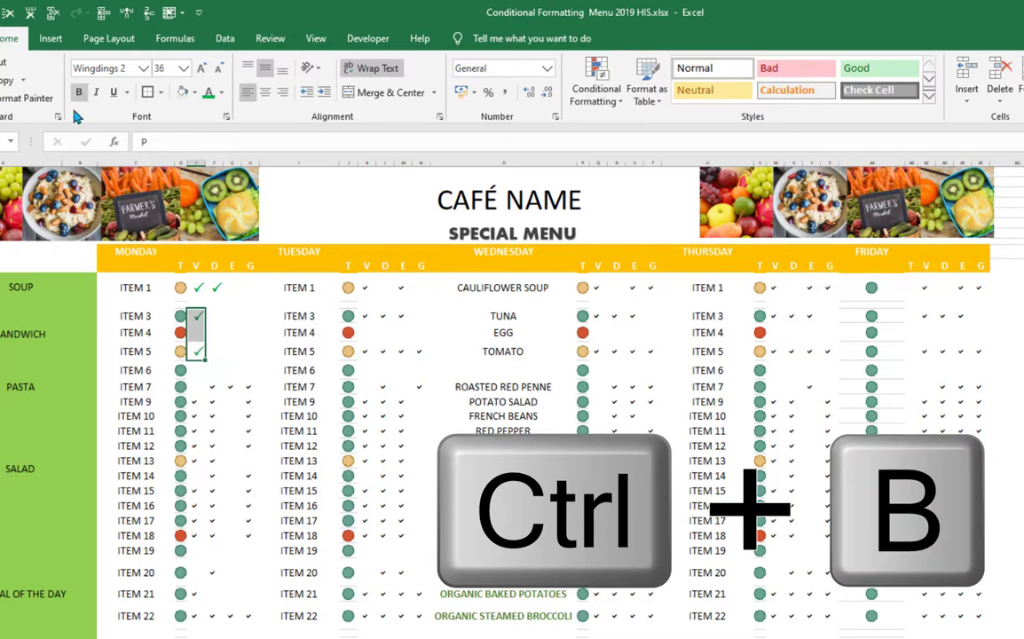
{"action": "left_click", "coordinate": [250, 369]}
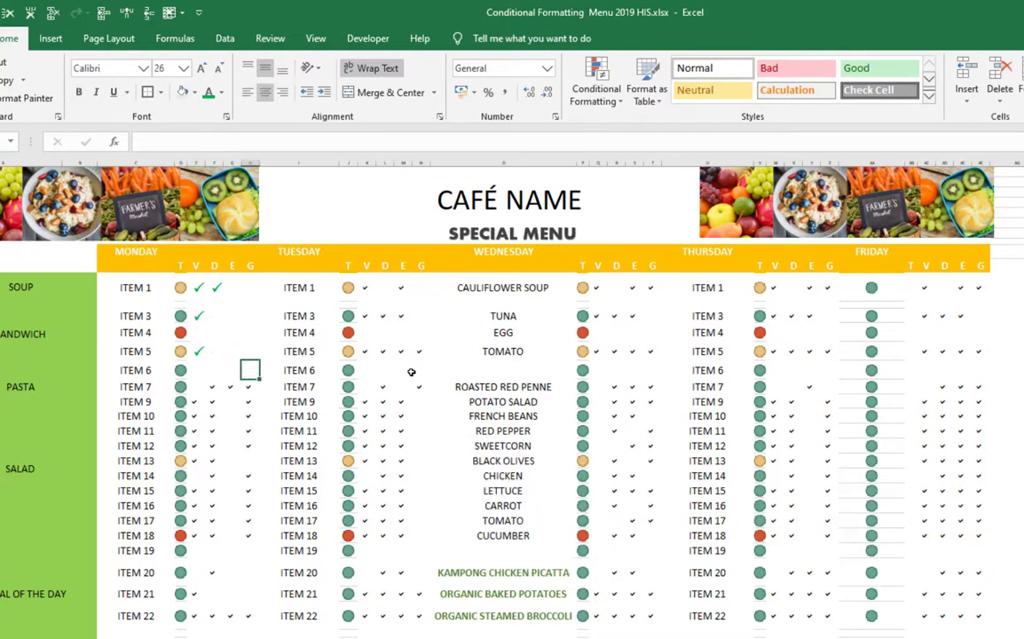
- Enter a capital P in cells G11 and H11 of the Monday Item 1 row
{"action": "left_click", "coordinate": [232, 286]}
{"action": "key", "text": "Caps_Lock"}
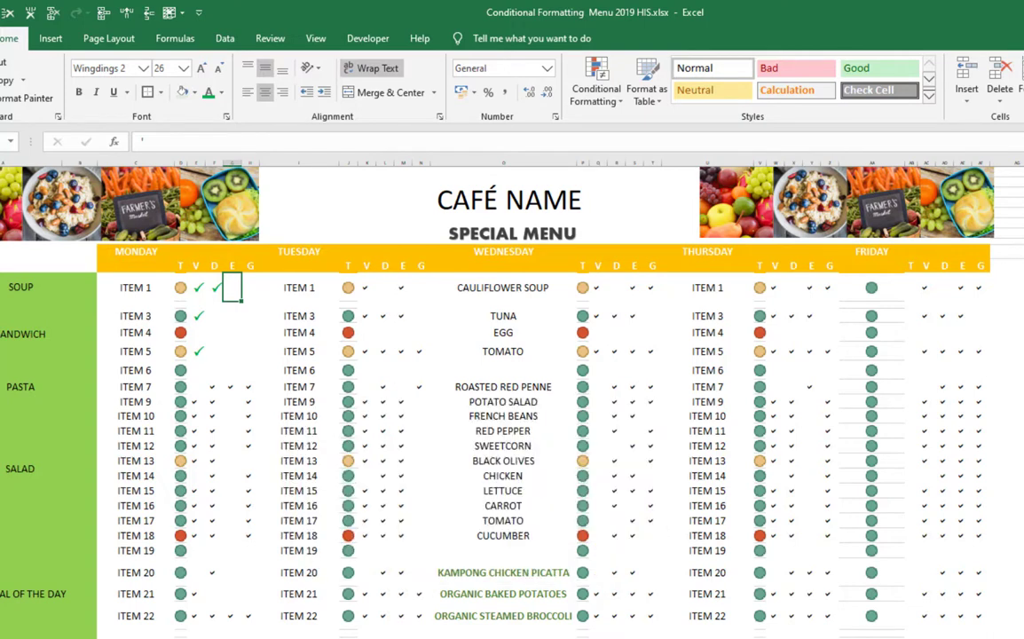
{"action": "type", "text": "P"}
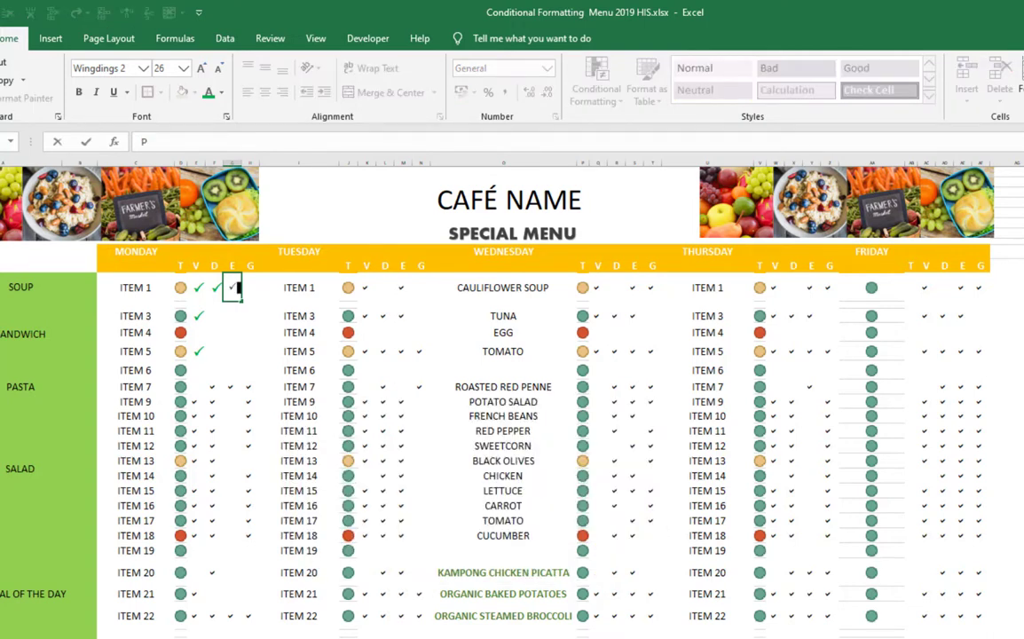
{"action": "key", "text": "Tab"}
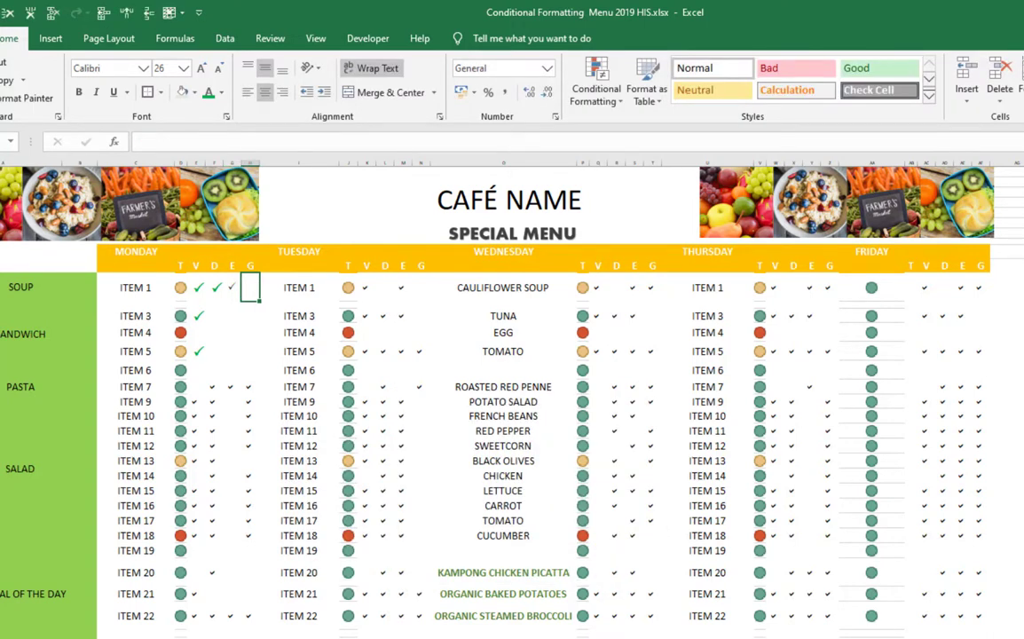
{"action": "type", "text": "P"}
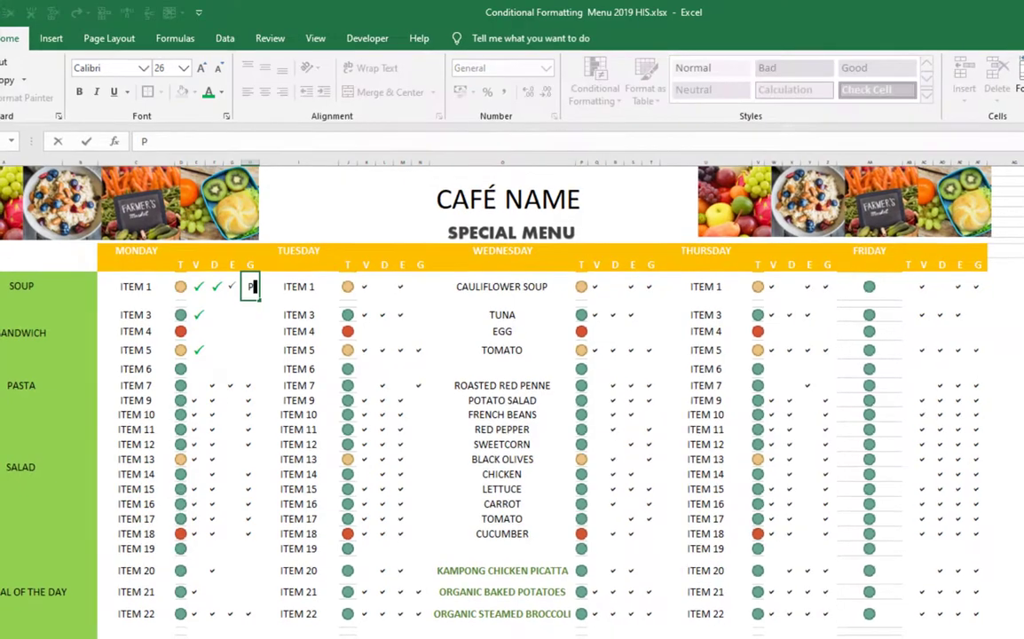
{"action": "key", "text": "Left"}
{"action": "key", "text": "Left"}
{"action": "key", "text": "Left"}
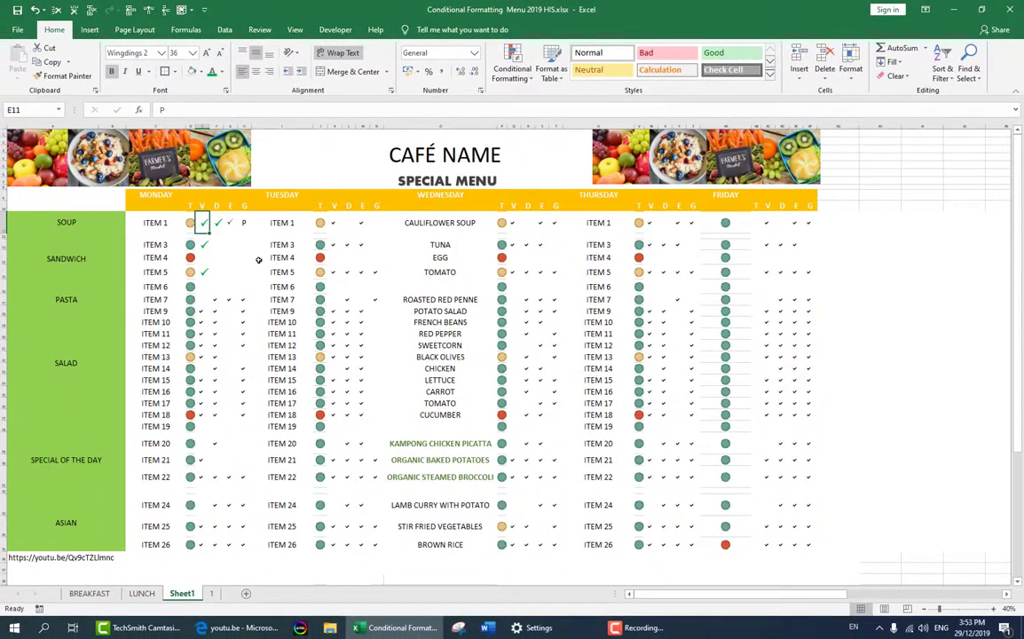
- Copy the formatting of cell E11 to F11:H11, the other Item 3 and Item 5 cells, and the Monday block from E17 through Item 26
{"action": "left_click", "coordinate": [71, 78]}
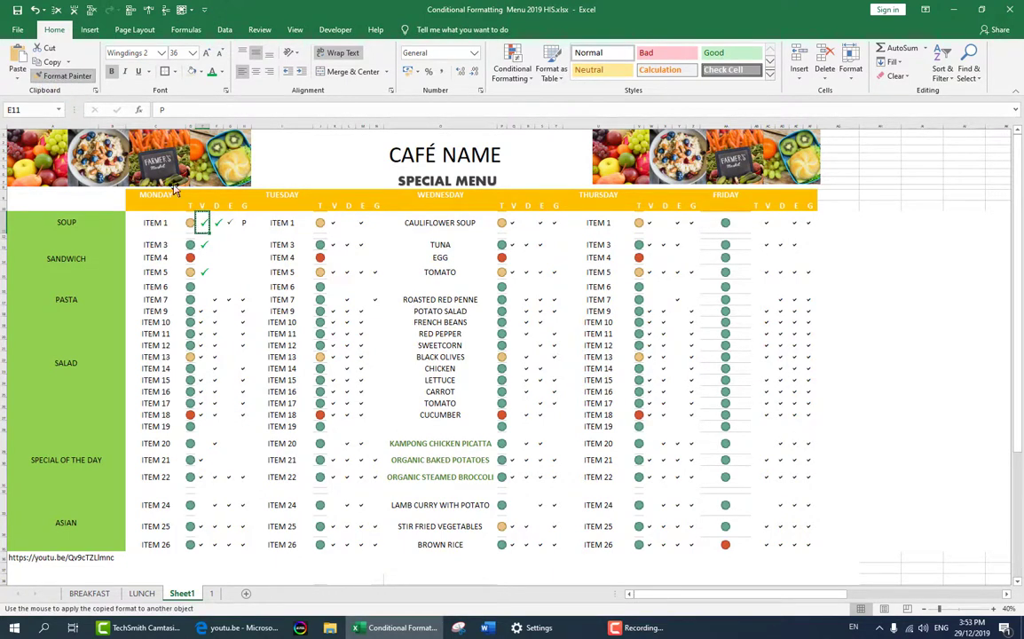
{"action": "left_click_drag", "start_coordinate": [219, 224], "coordinate": [248, 227]}
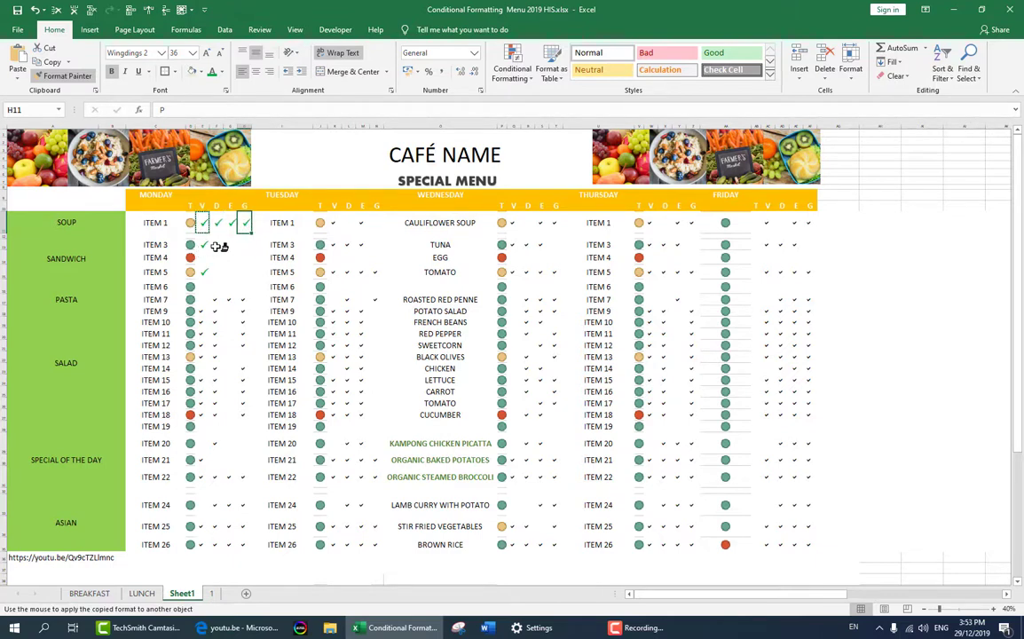
{"action": "left_click", "coordinate": [219, 245]}
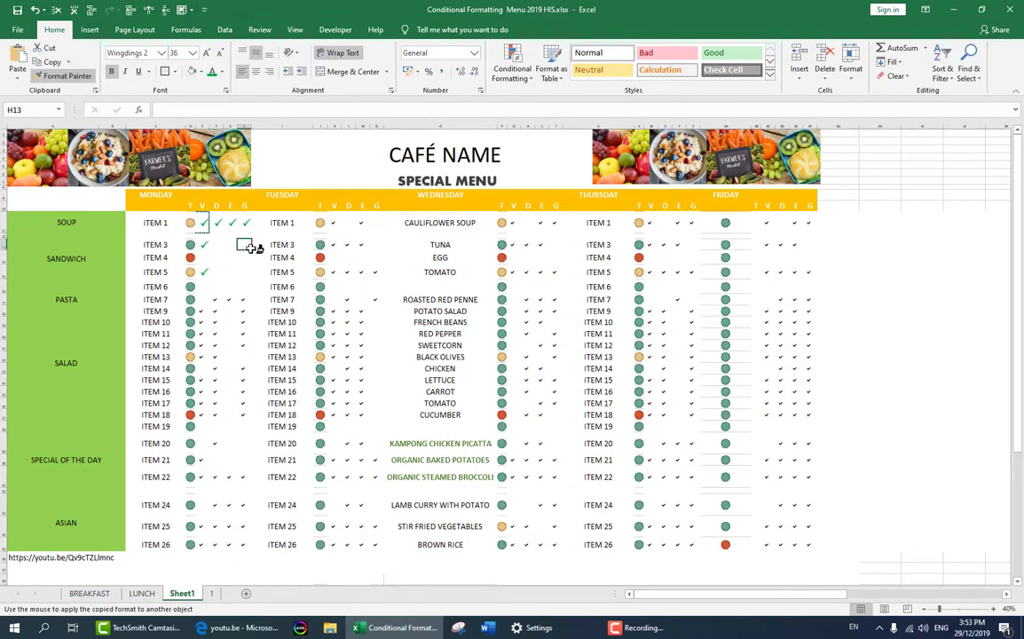
{"action": "left_click", "coordinate": [217, 272]}
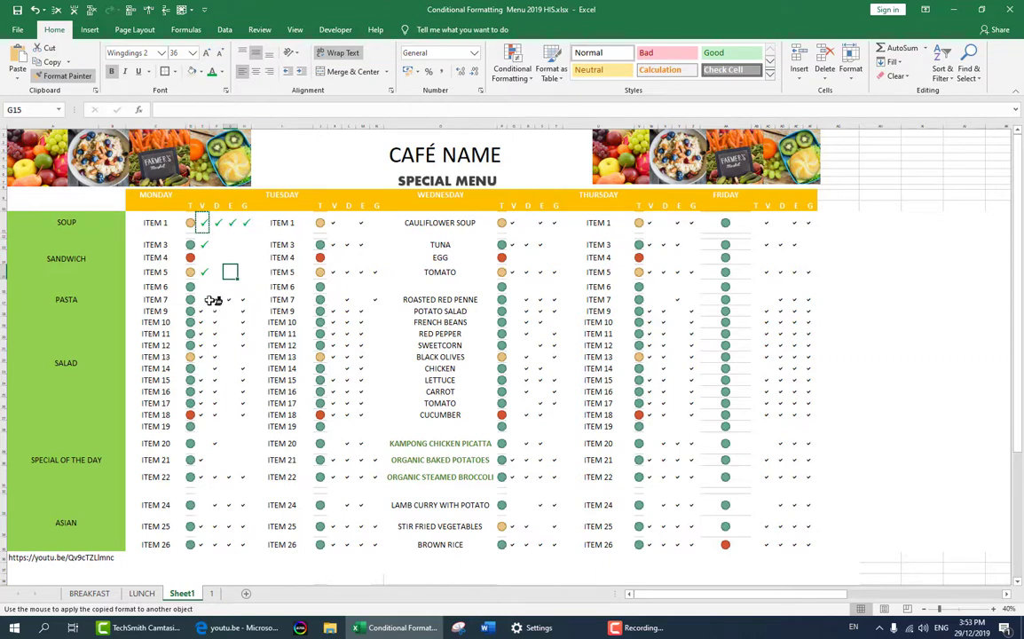
{"action": "mouse_move", "coordinate": [203, 299]}
{"action": "left_mouse_down"}
{"action": "mouse_move", "coordinate": [254, 299]}
{"action": "mouse_move", "coordinate": [238, 484]}
{"action": "mouse_move", "coordinate": [258, 548]}
{"action": "left_mouse_up"}
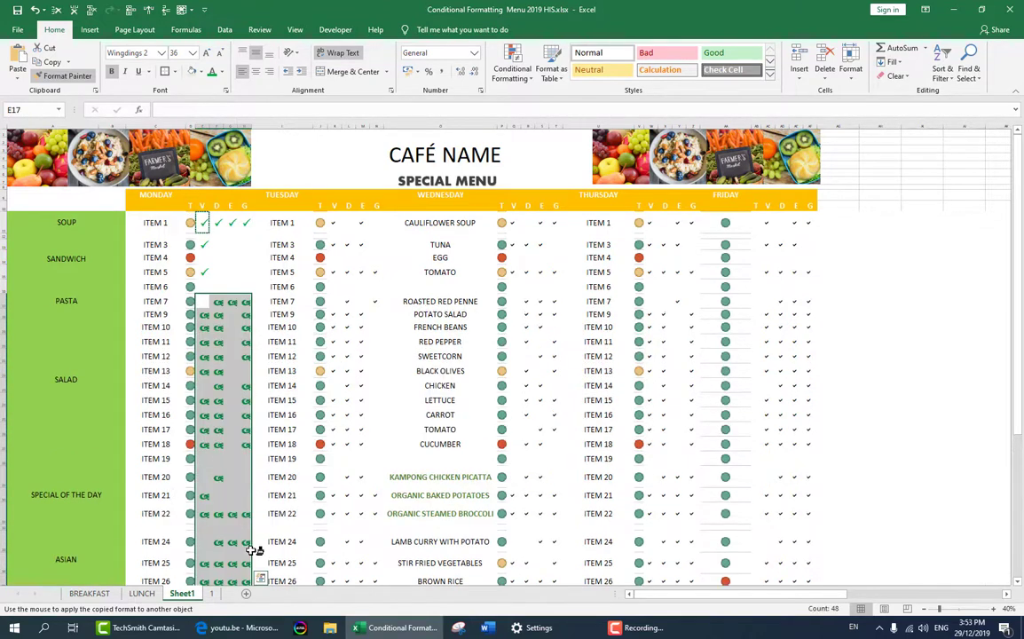
- Enter a capital P in each of the cells E17 to H17 for Monday's Item 7
{"action": "left_click", "coordinate": [230, 302]}
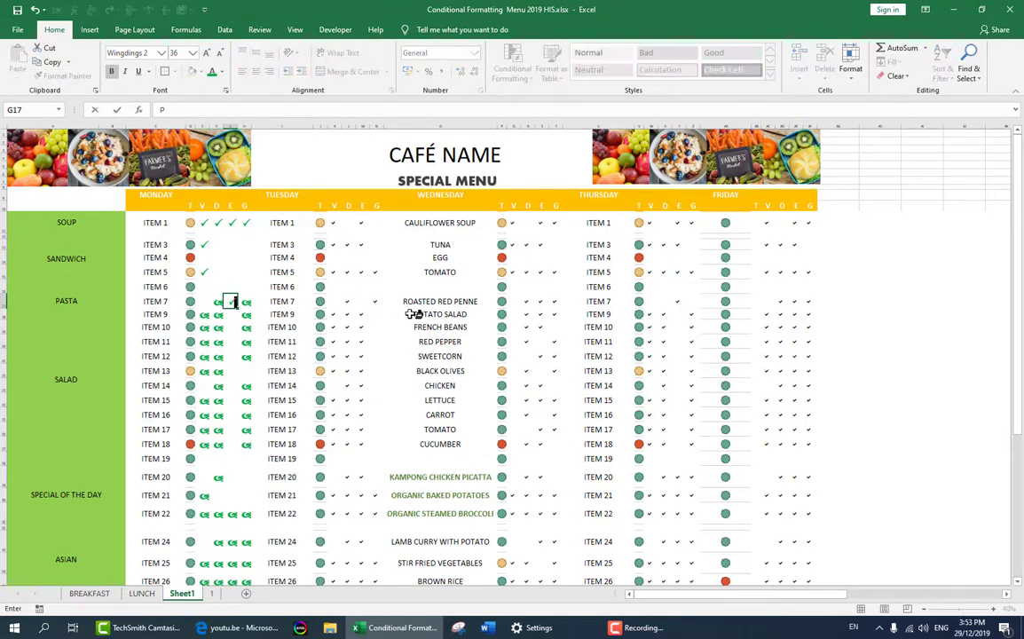
{"action": "left_click", "coordinate": [215, 302]}
{"action": "type", "text": "P"}
{"action": "left_click", "coordinate": [247, 302]}
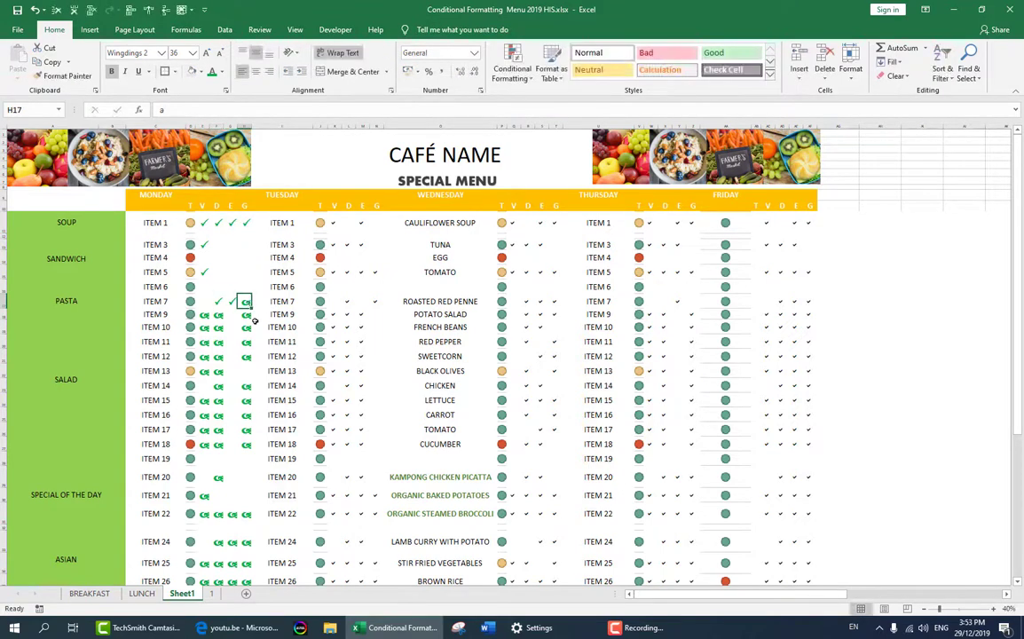
{"action": "type", "text": "P"}
{"action": "left_click", "coordinate": [204, 303]}
{"action": "type", "text": "P"}
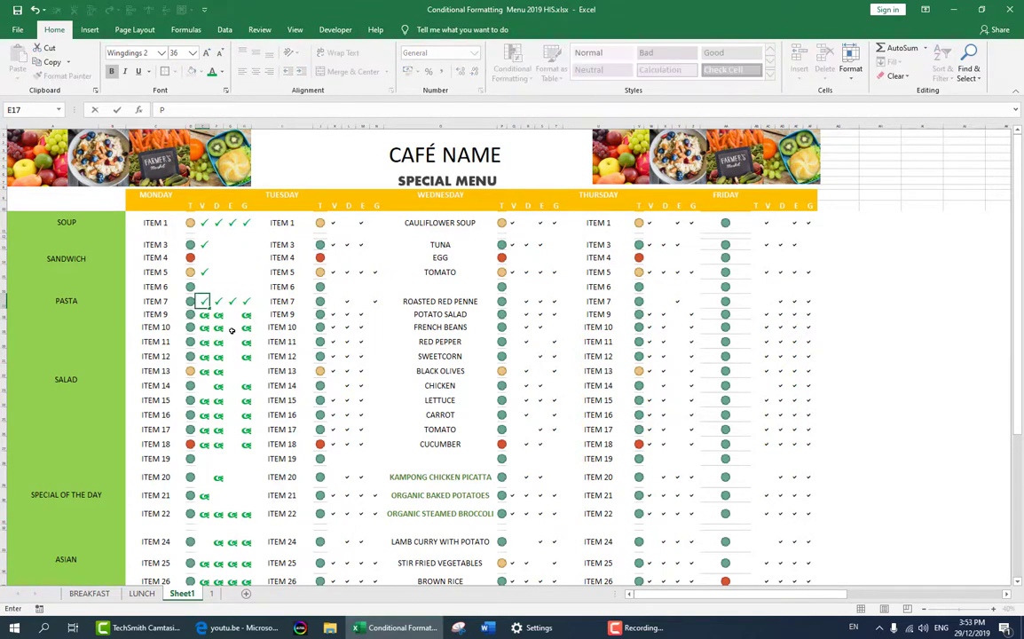
{"action": "left_click", "coordinate": [232, 328]}
- Clear the tick in cell F17 and enter a capital P there again
{"action": "left_click", "coordinate": [216, 302]}
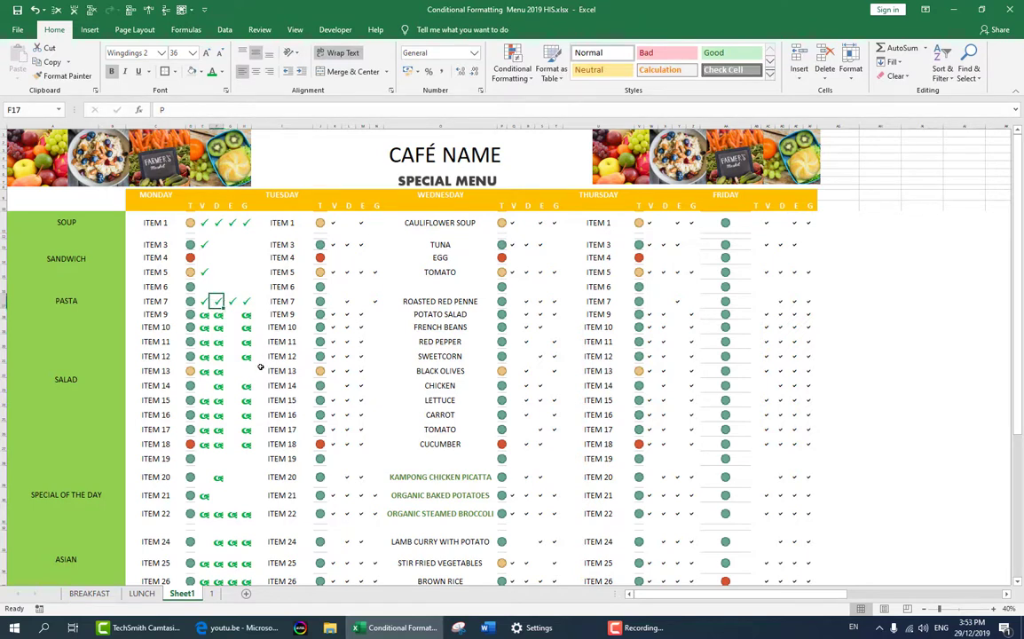
{"action": "key", "text": "Delete"}
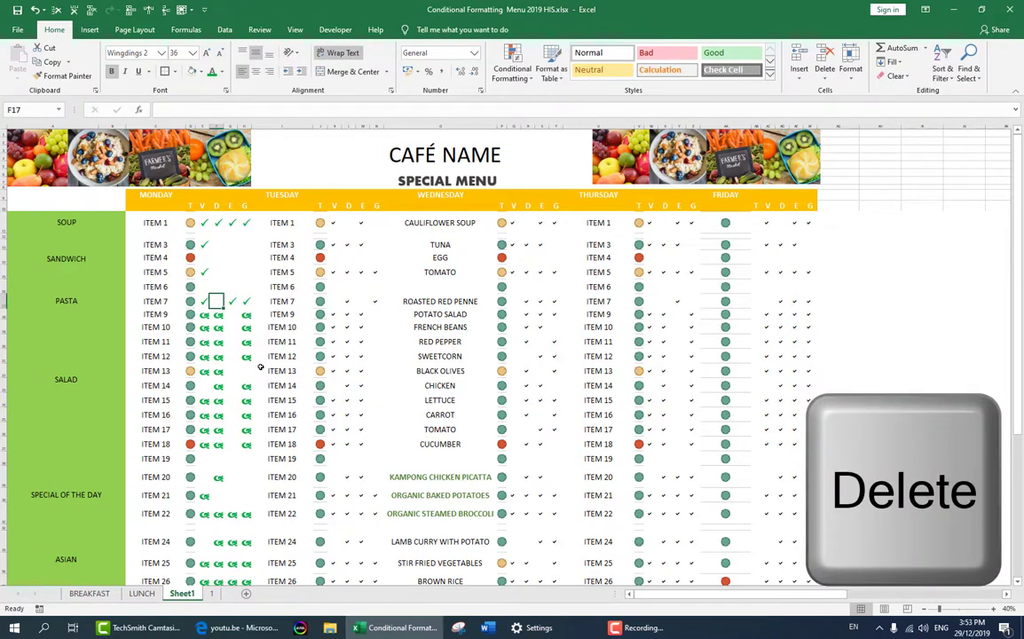
{"action": "type", "text": "P"}
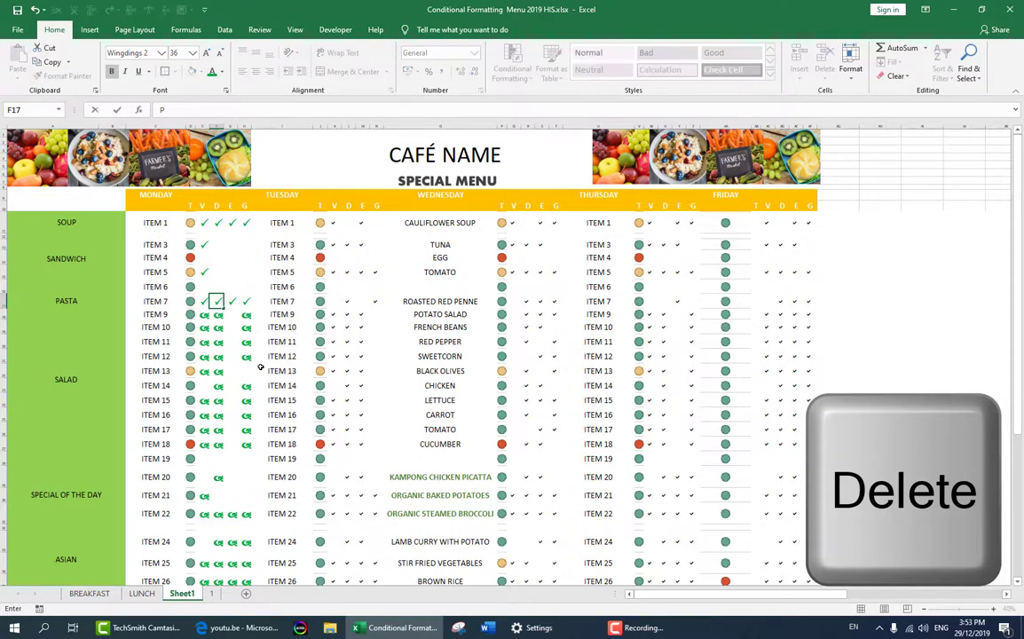
{"action": "key", "text": "Return"}
{"action": "key", "text": "Up"}
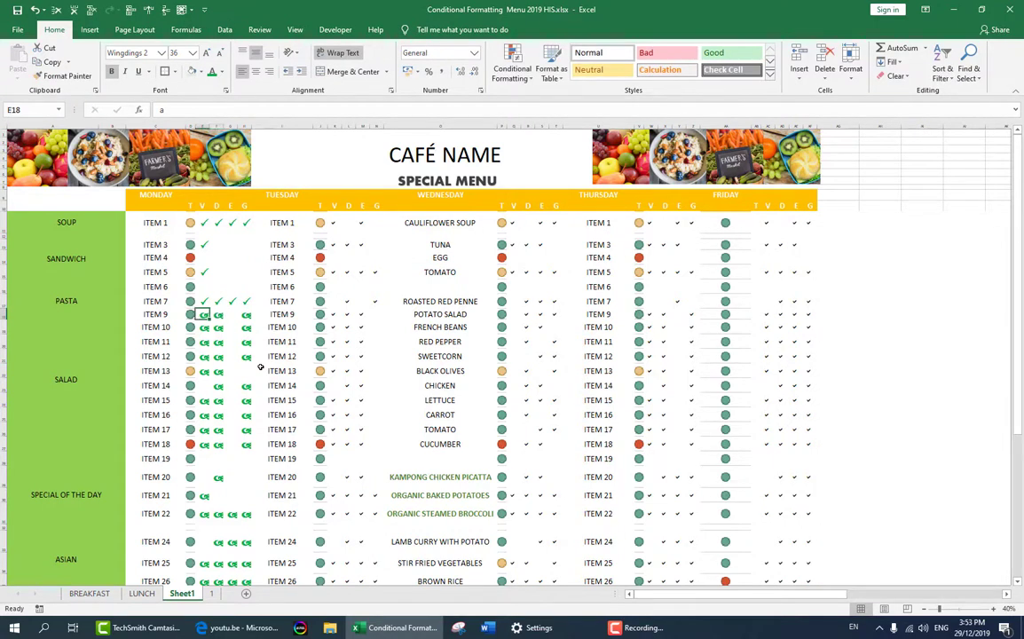
{"action": "key", "text": "Left"}
{"action": "key", "text": "Down"}
{"action": "key", "text": "Up"}
- Copy the four ticks in E11:H11 and paste them over the Monday tick columns from Item 3 down to Item 26
{"action": "left_click_drag", "start_coordinate": [203, 223], "coordinate": [246, 225]}
{"action": "key", "text": "ctrl+c"}
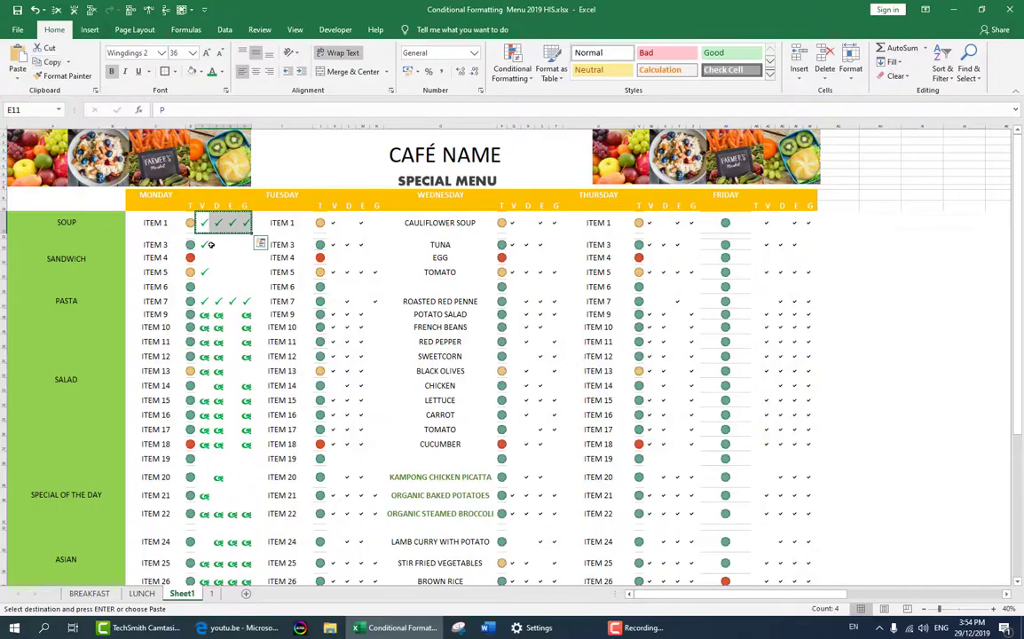
{"action": "left_click", "coordinate": [202, 244]}
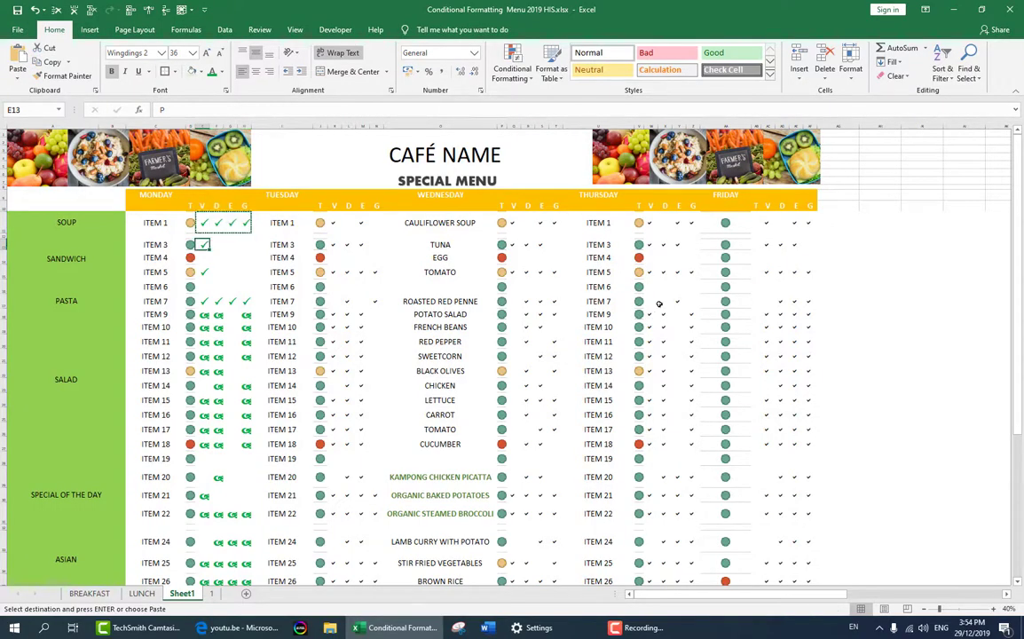
{"action": "key", "text": "shift+Right"}
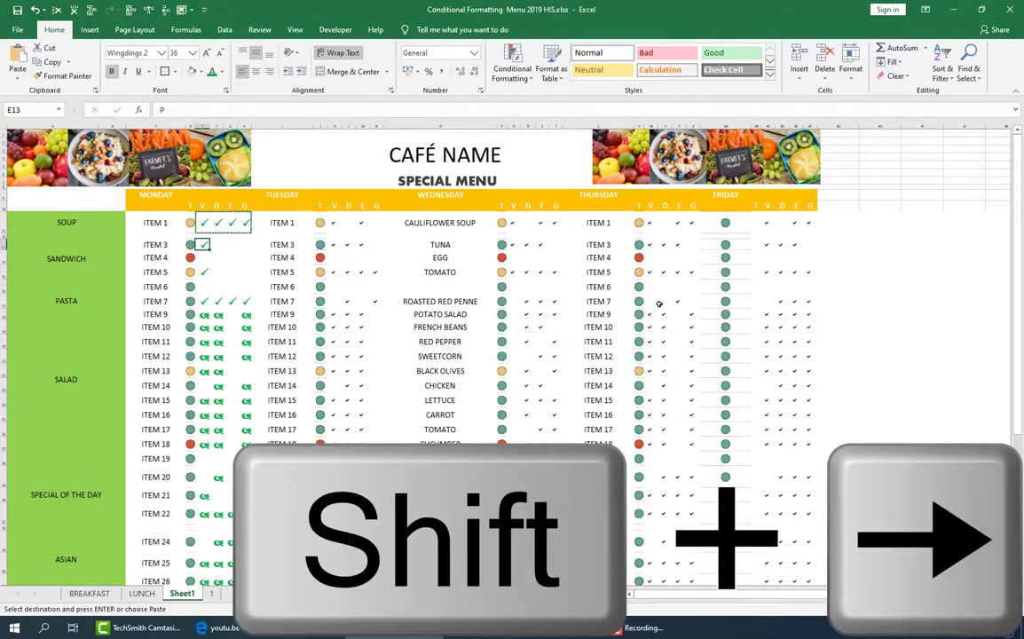
{"action": "key", "text": "shift+Right"}
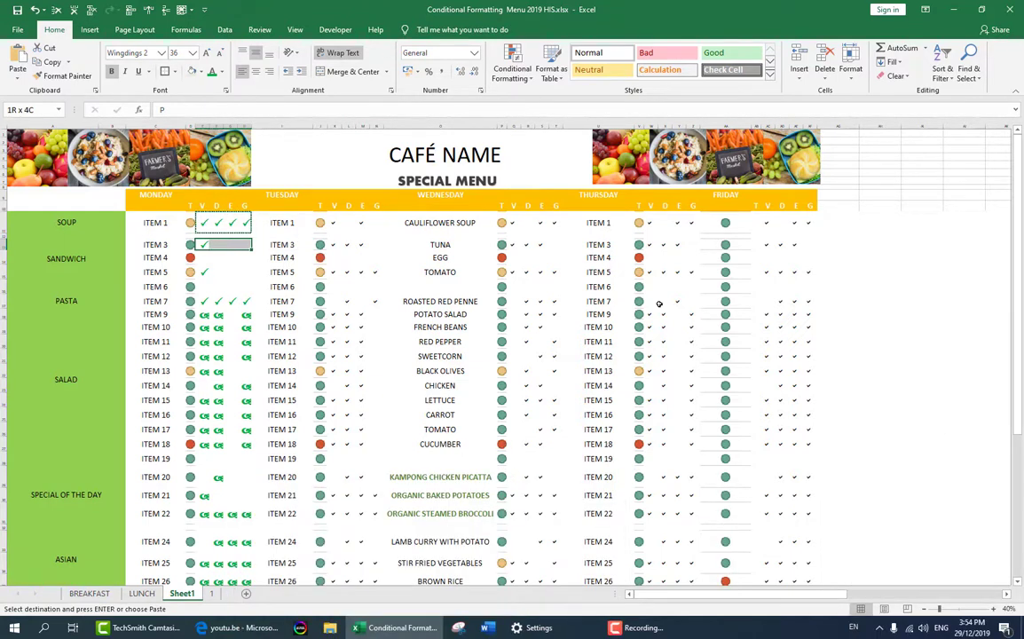
{"action": "key", "text": "ctrl+shift+Down"}
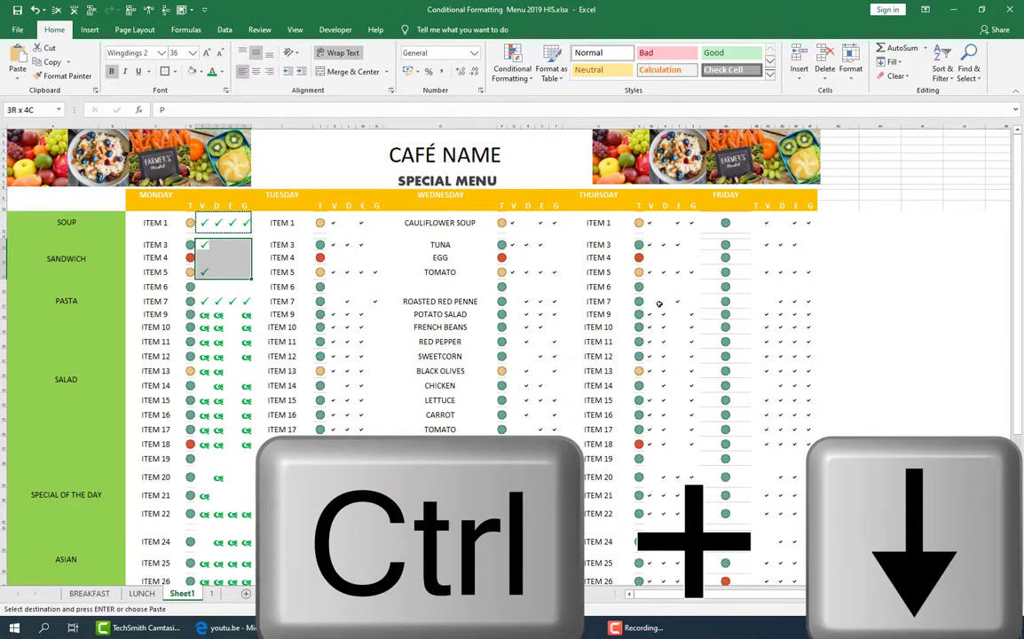
{"action": "key", "text": "ctrl+shift+Down"}
{"action": "key", "text": "ctrl+shift+Down"}
{"action": "key", "text": "ctrl+shift+Down"}
{"action": "key", "text": "ctrl+shift+Down"}
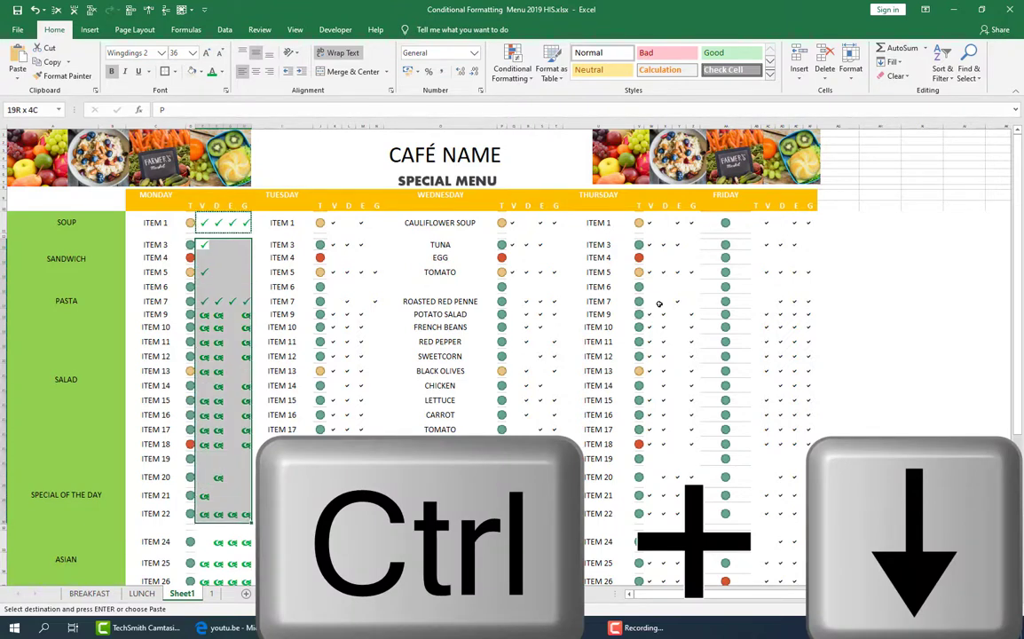
{"action": "key", "text": "ctrl+shift+Down"}
{"action": "key", "text": "ctrl+shift+Up"}
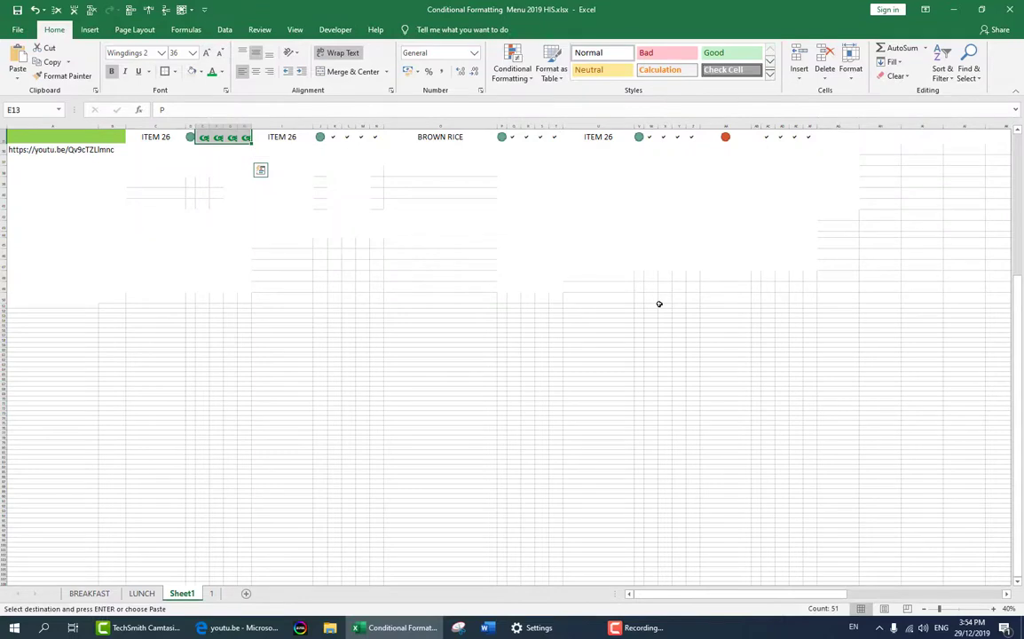
{"action": "key", "text": "ctrl+v"}
{"action": "key", "text": "ctrl"}
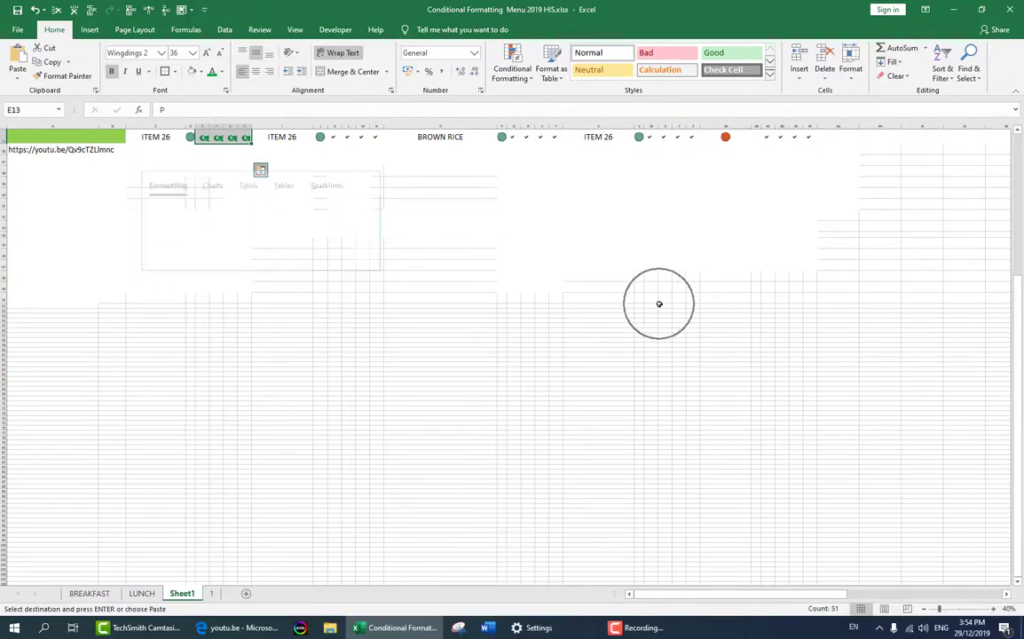
{"action": "left_click", "coordinate": [23, 64]}
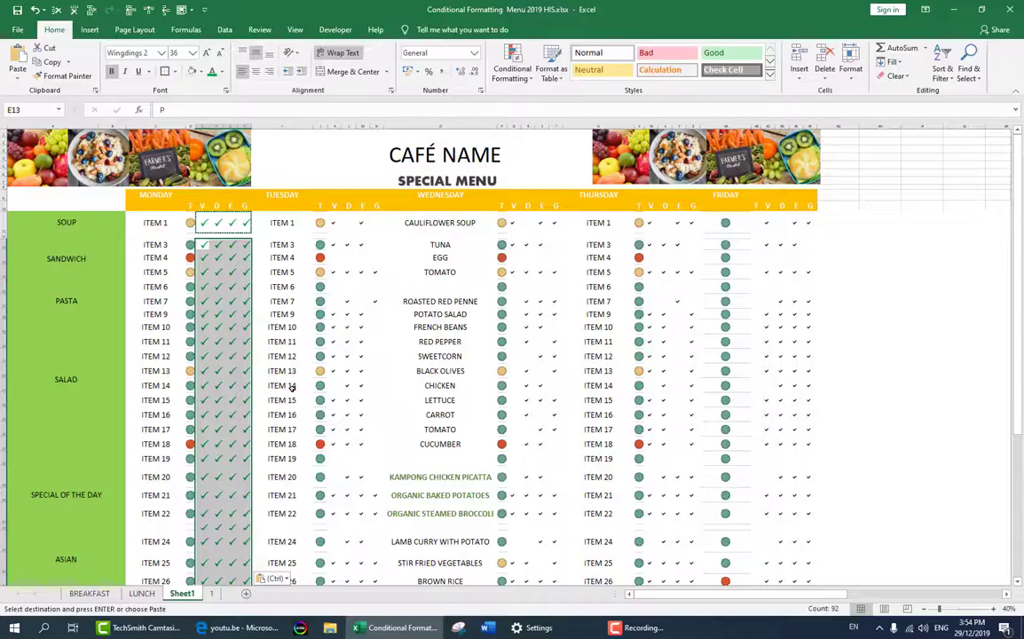
{"action": "left_click", "coordinate": [293, 388]}
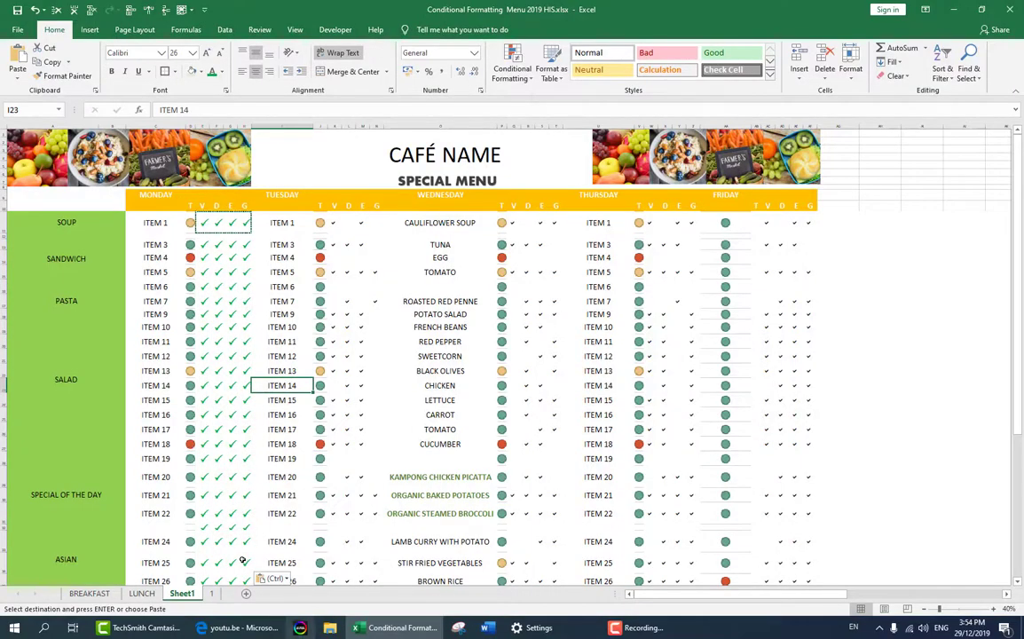
- Clear the ticks from E32:H32, the blank Monday row between Item 22 and Item 24
{"action": "left_click_drag", "start_coordinate": [204, 528], "coordinate": [245, 530]}
{"action": "key", "text": "ctrl+v"}
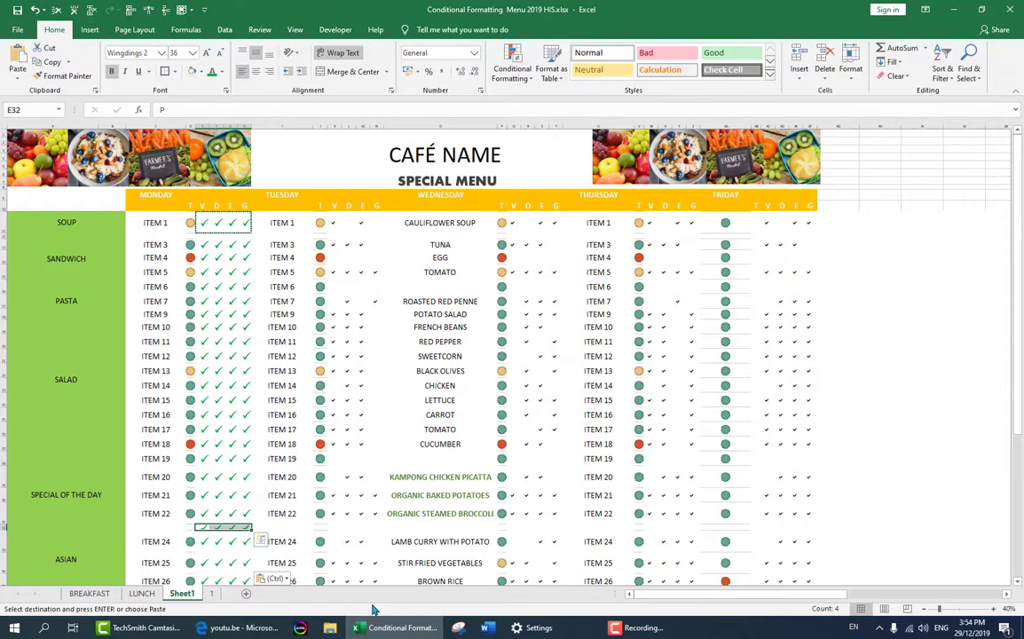
{"action": "key", "text": "Delete"}
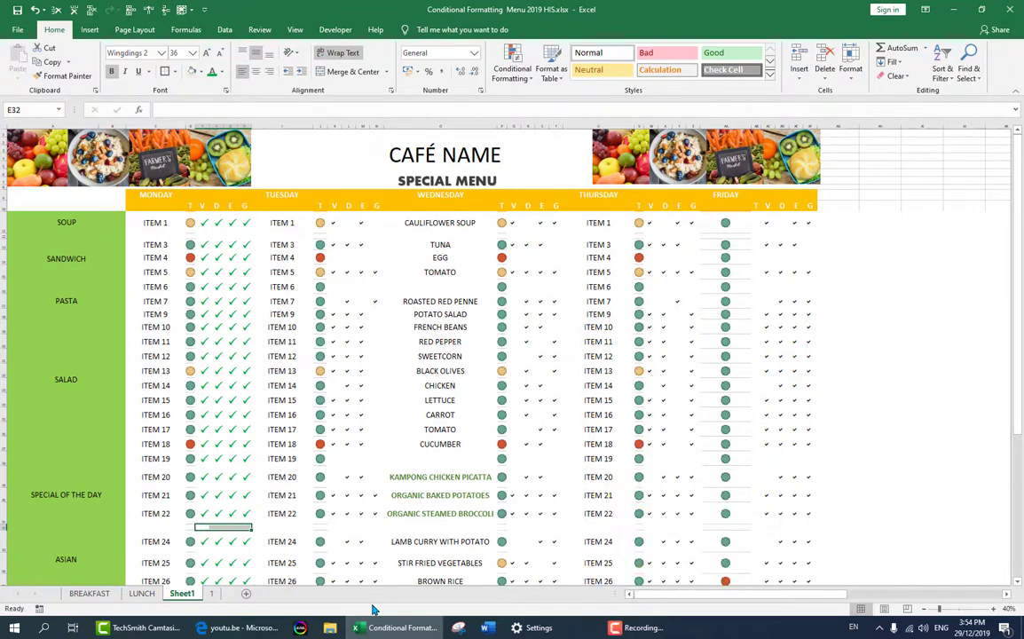
- Enter 2 as the T column value of Monday's Item 6 in cell D16
{"action": "scroll", "coordinate": [250, 424], "scroll_direction": "down", "scroll_amount": 1}
{"action": "scroll", "coordinate": [249, 425], "scroll_direction": "up", "scroll_amount": 1}
{"action": "left_click", "coordinate": [191, 287]}
{"action": "type", "text": "2"}
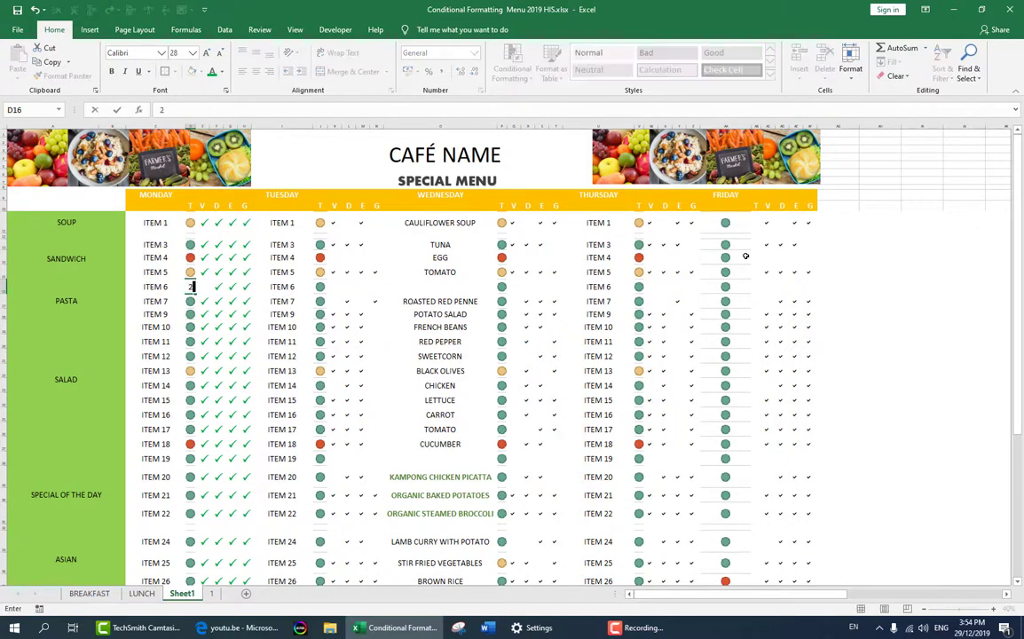
{"action": "key", "text": "ctrl+Return"}
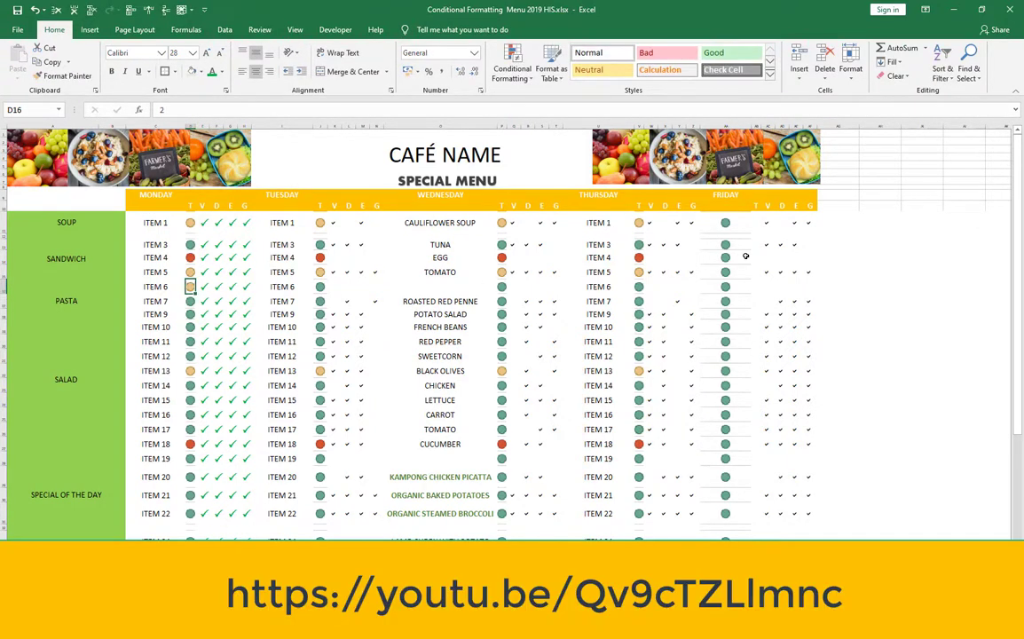
- Change the T column value of Monday's Item 6 in cell D16 to 3
{"action": "type", "text": "3"}
{"action": "key", "text": "Return"}
{"action": "key", "text": "Up"}
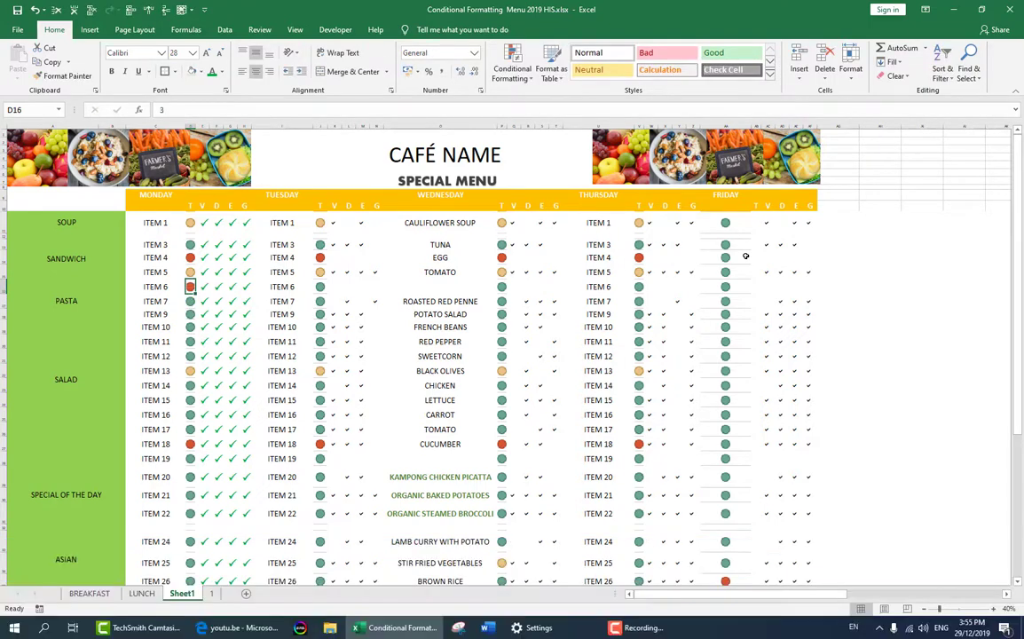
{"action": "key", "text": "Down"}
{"action": "key", "text": "Up"}
- Review the font settings of the tick in cell E16 and close the dialog
{"action": "key", "text": "Right"}
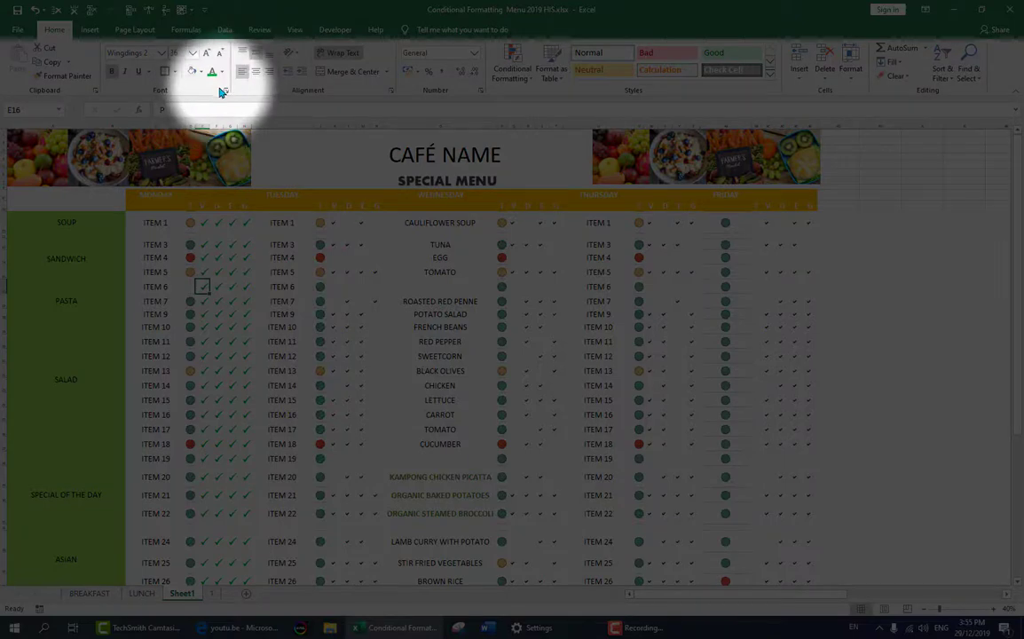
{"action": "left_click", "coordinate": [226, 92]}
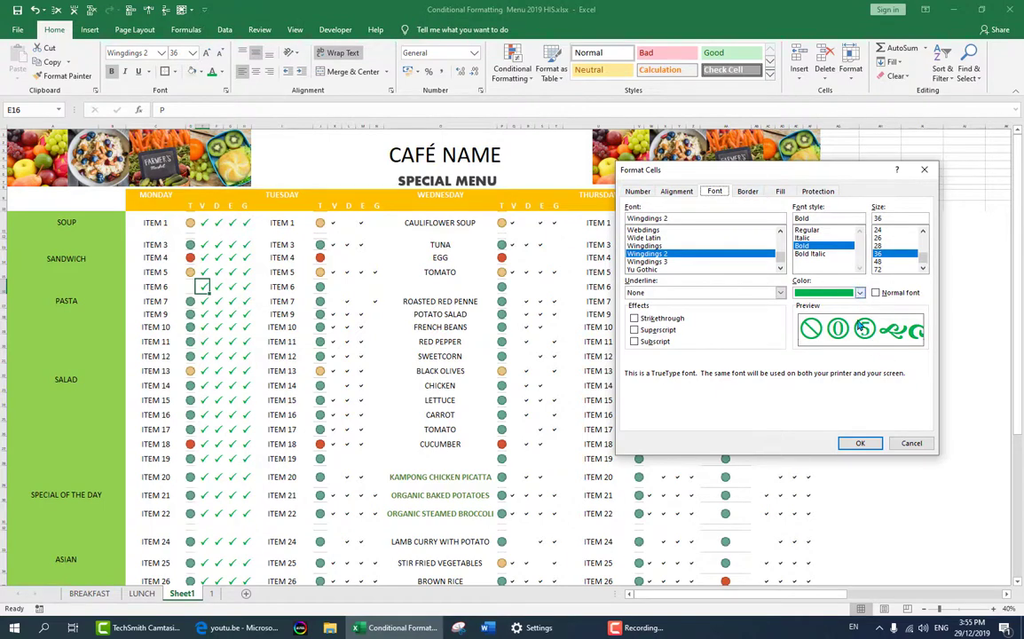
{"action": "left_click", "coordinate": [868, 448]}
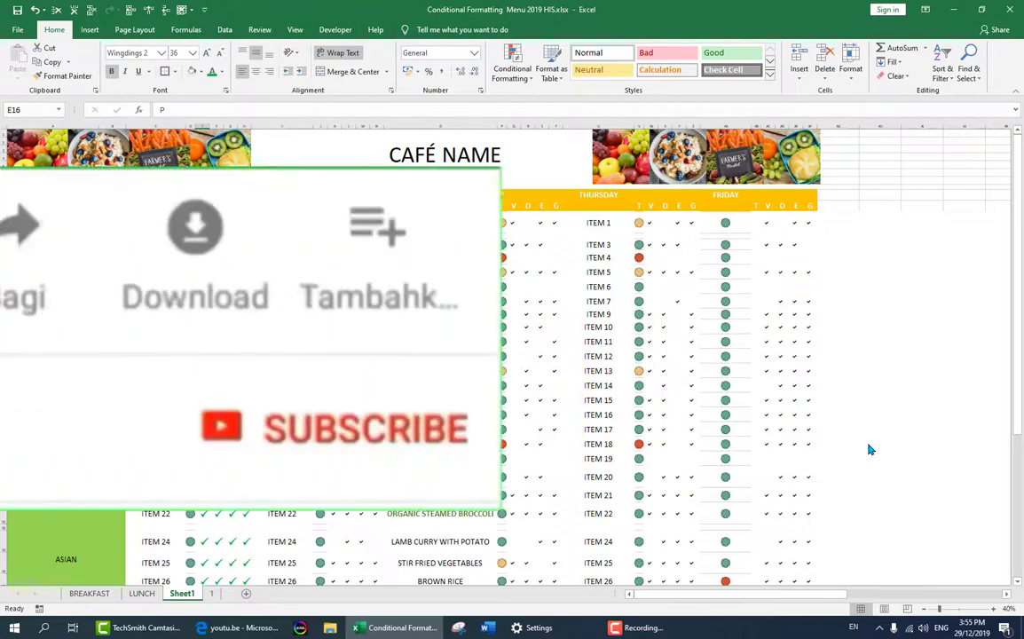